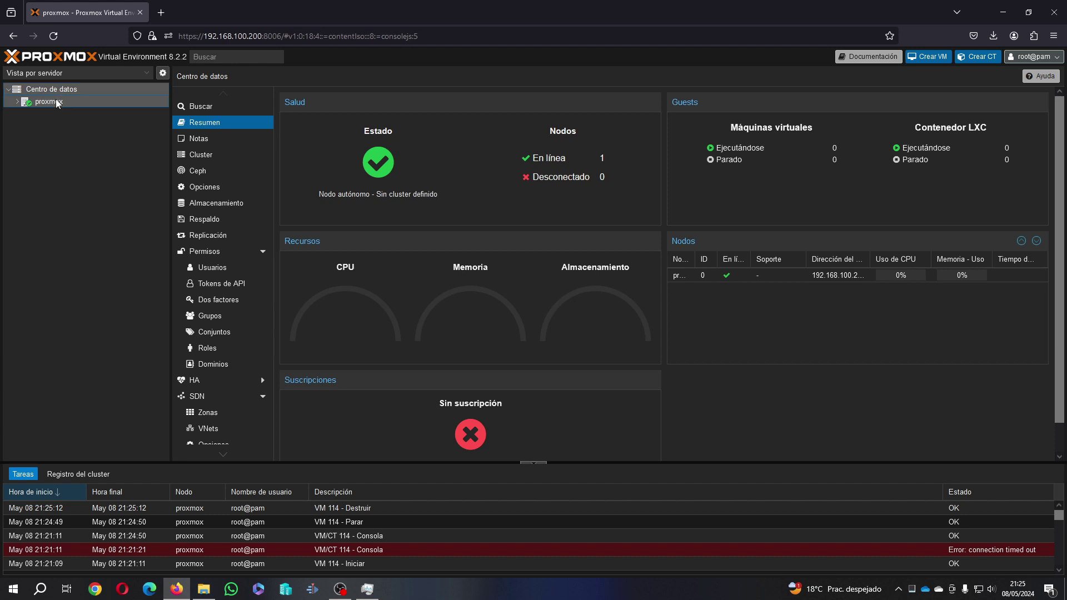
Step: Review the proxmox node's summary and list all of its guests and storages
{"action": "left_click", "coordinate": [205, 126]}
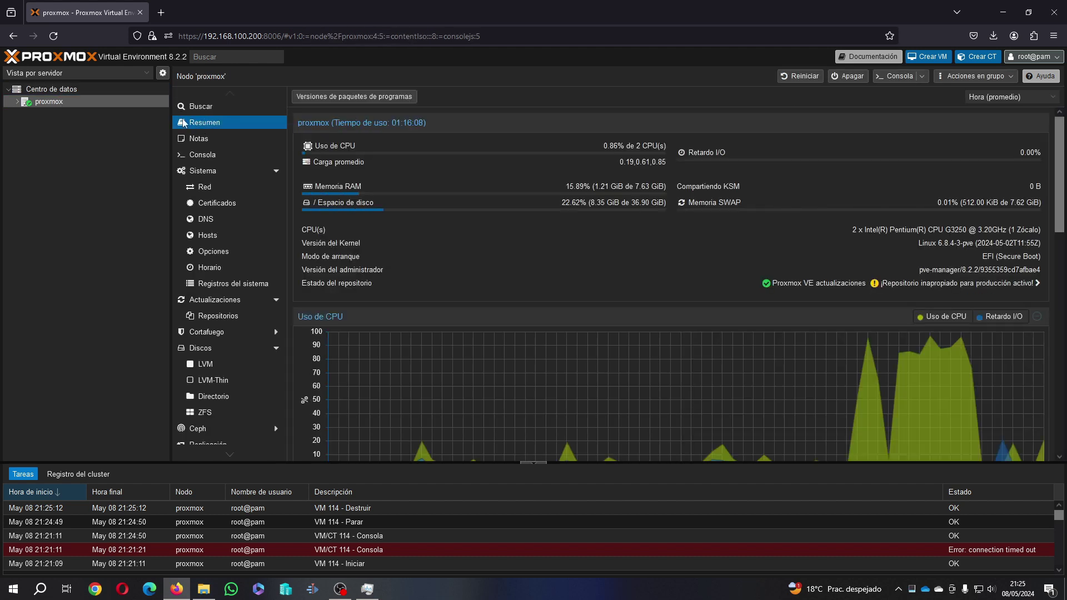
{"action": "left_click", "coordinate": [18, 103]}
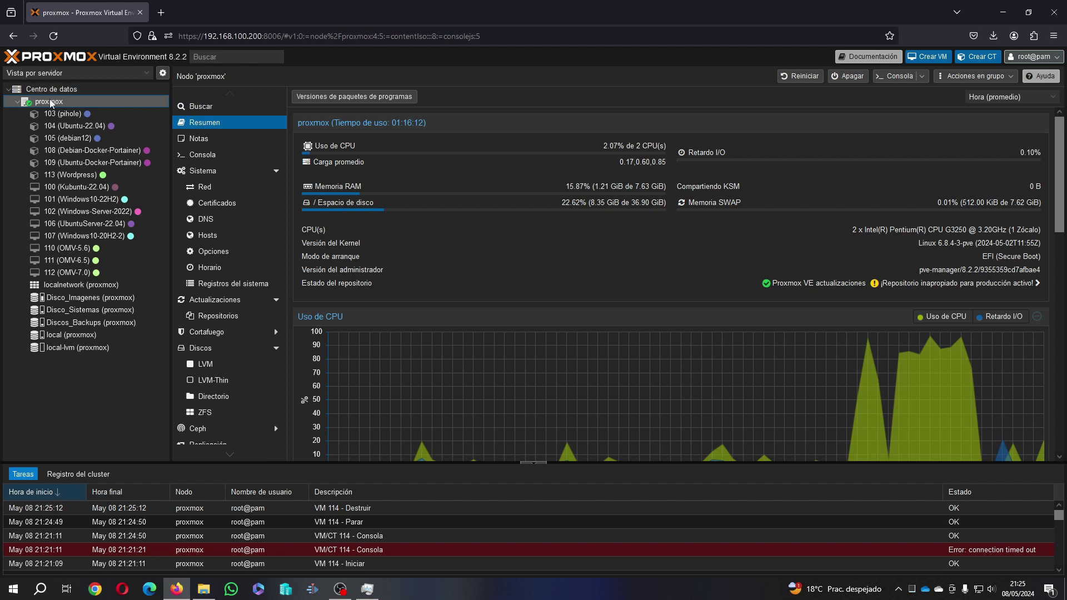
{"action": "left_click", "coordinate": [198, 109]}
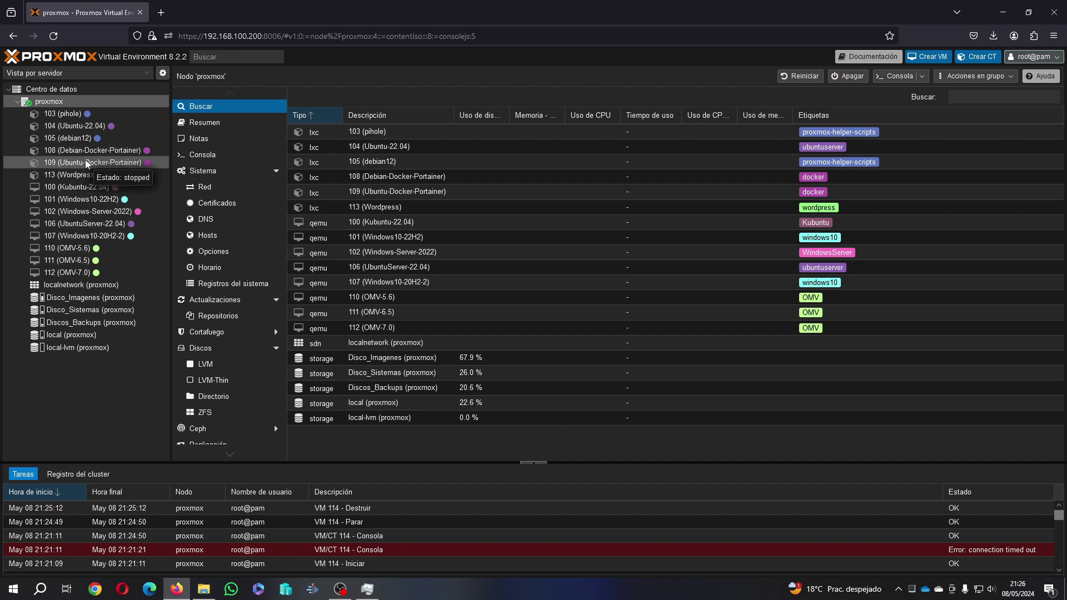
Step: Locate Win11_23H2_Spanish_x64v2.iso among the ISO images in Disco_Imagenes, and return to the proxmox node's summary
{"action": "left_click", "coordinate": [102, 300]}
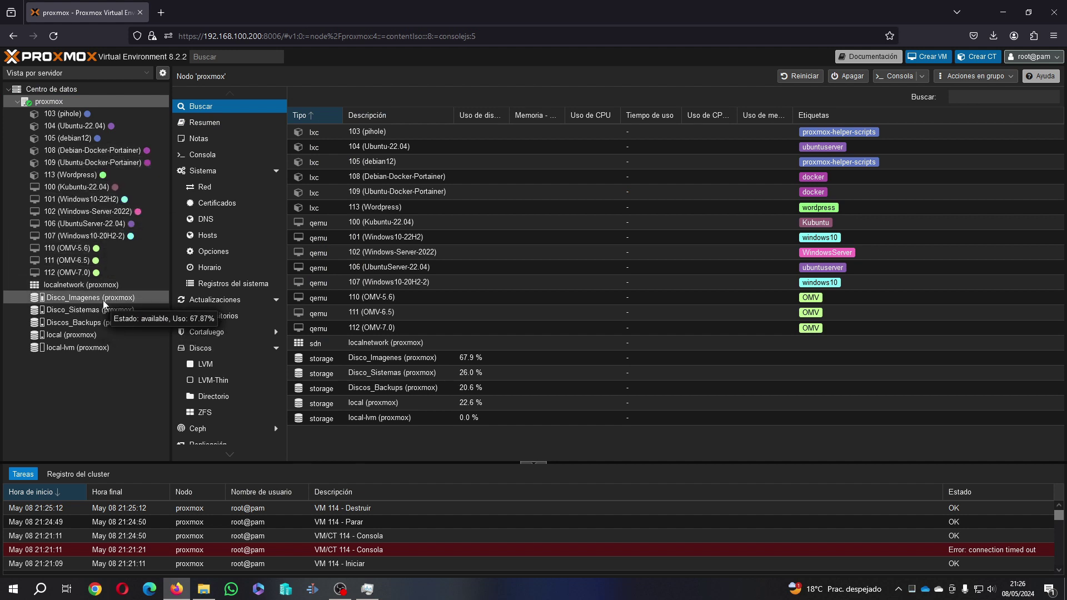
{"action": "left_click", "coordinate": [316, 271]}
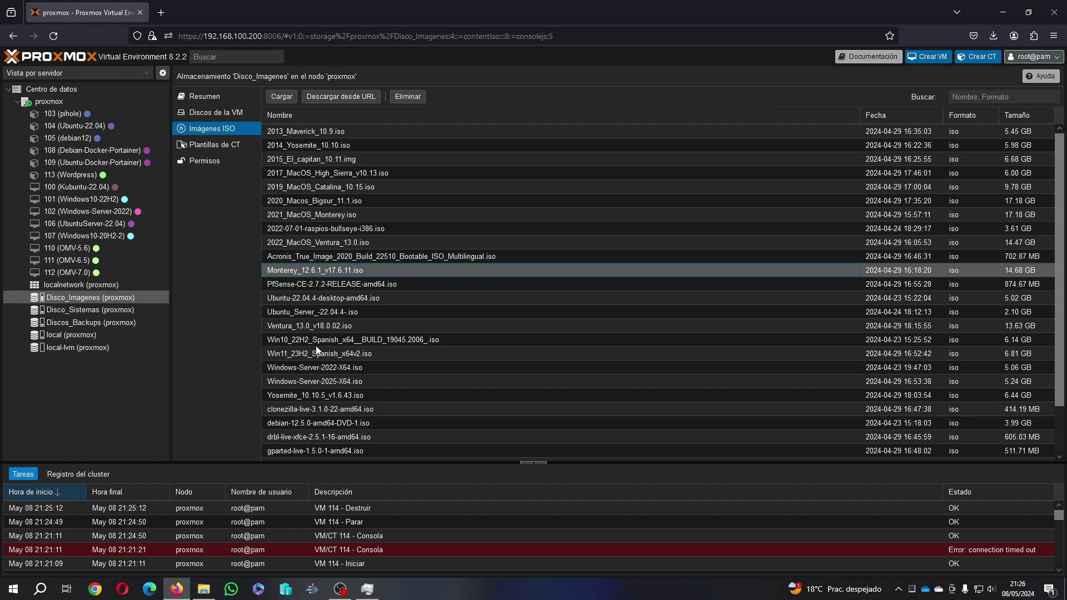
{"action": "left_click", "coordinate": [315, 354]}
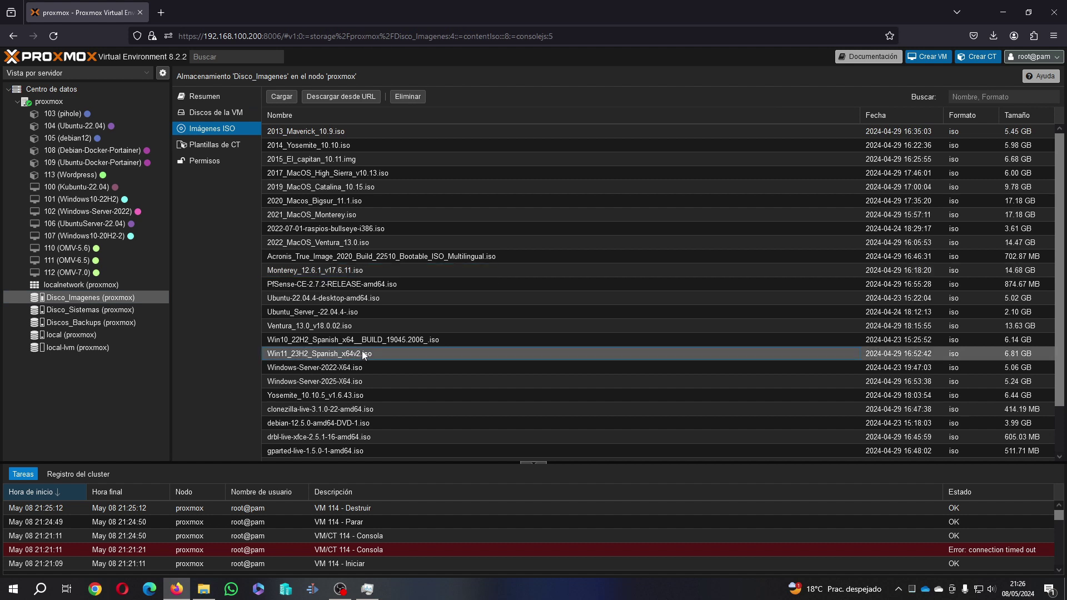
{"action": "left_click", "coordinate": [64, 102]}
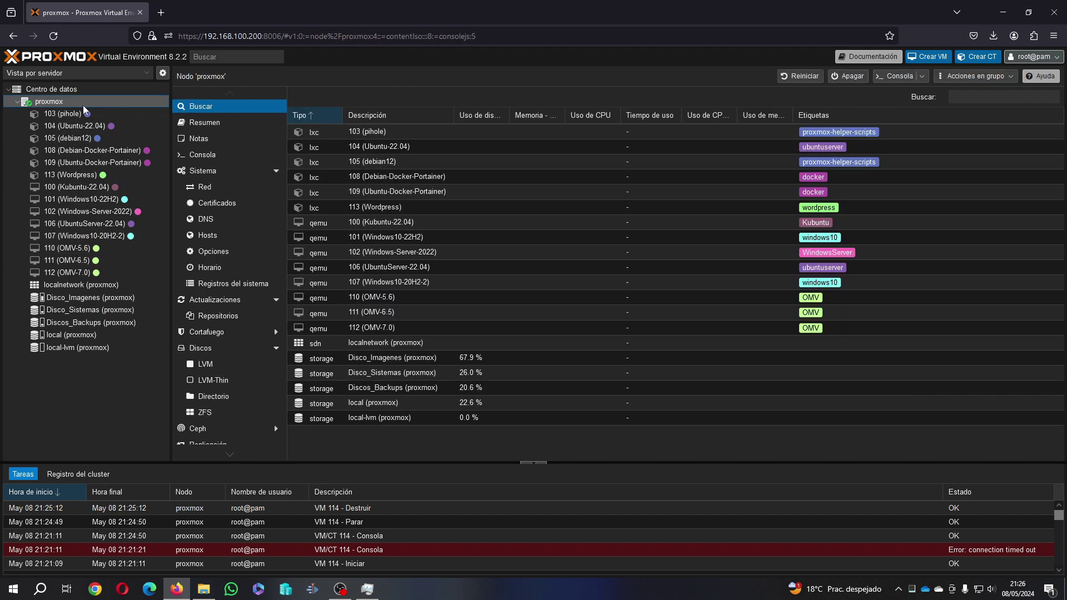
{"action": "left_click", "coordinate": [199, 125]}
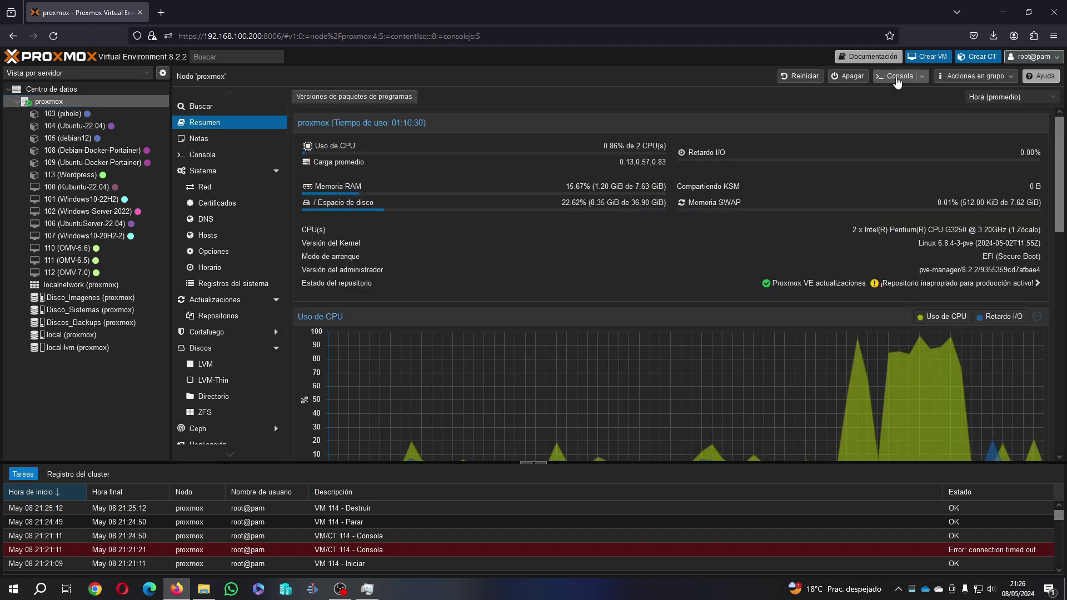
{"action": "left_click", "coordinate": [931, 58]}
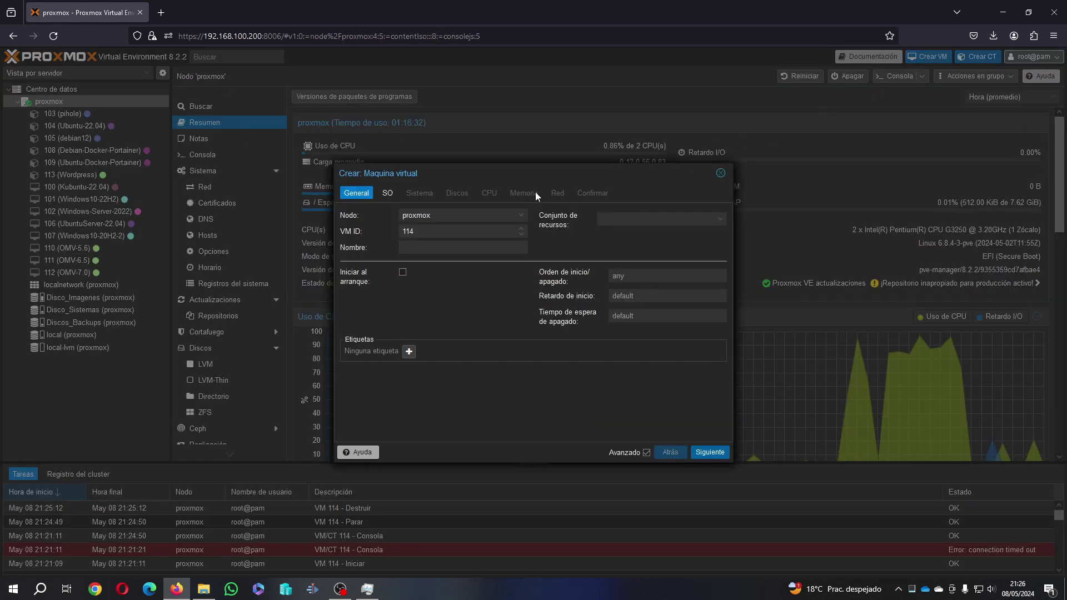
{"action": "left_click", "coordinate": [423, 250]}
{"action": "type", "text": "Windows 11"}
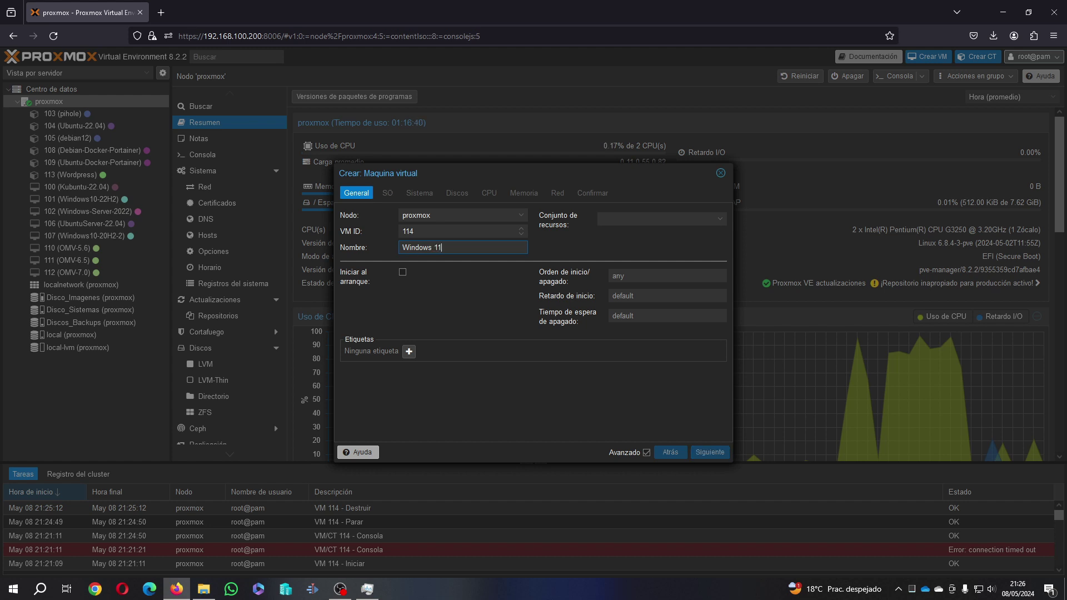
{"action": "type", "text": "-23H3"}
{"action": "left_click_drag", "start_coordinate": [472, 247], "coordinate": [396, 247]}
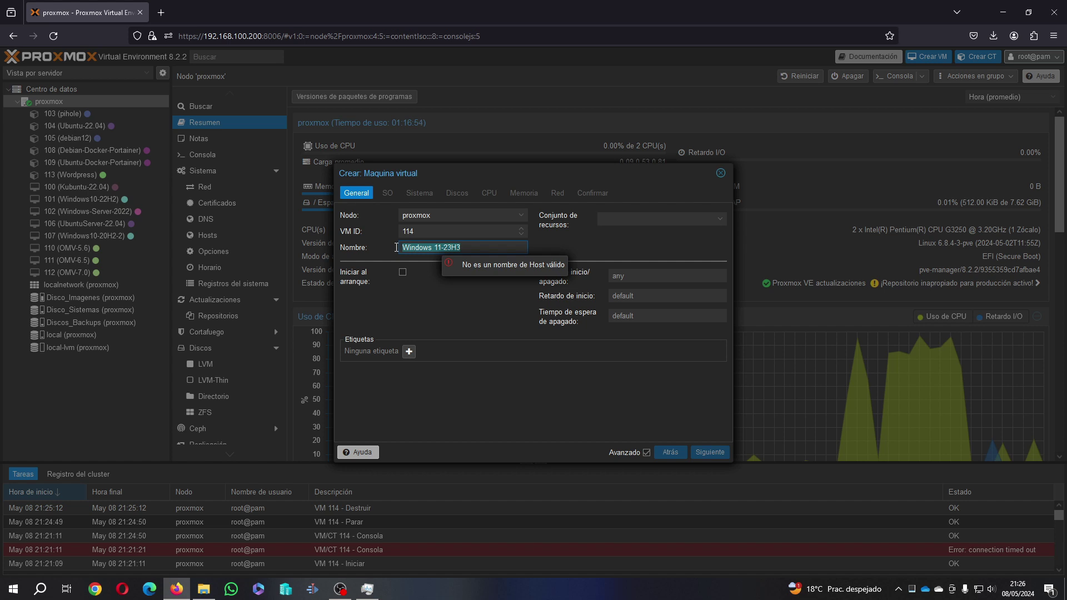
{"action": "left_click", "coordinate": [720, 173]}
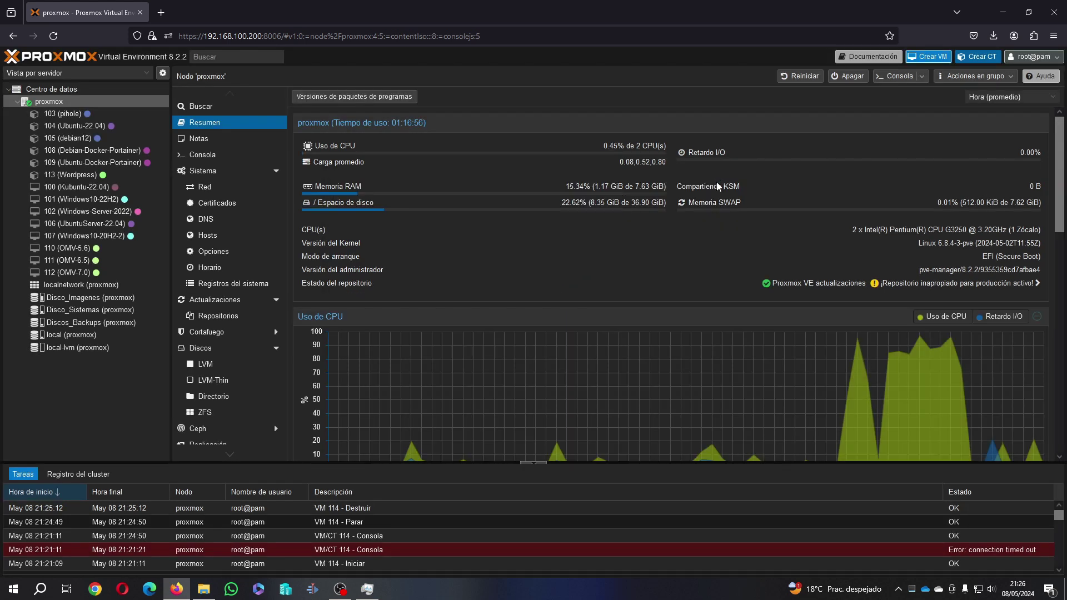
Step: Check the Windows 11 release in the ISO file name listed in the Disco_Imagenes storage
{"action": "left_click", "coordinate": [96, 298]}
{"action": "left_click", "coordinate": [94, 309]}
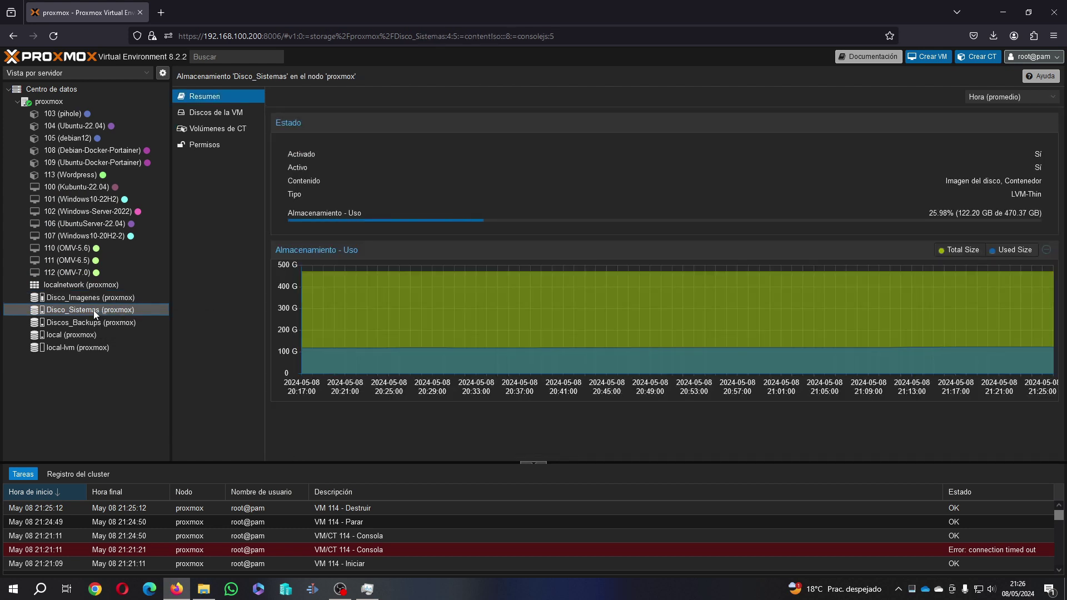
{"action": "left_click", "coordinate": [99, 298]}
{"action": "left_click", "coordinate": [316, 382]}
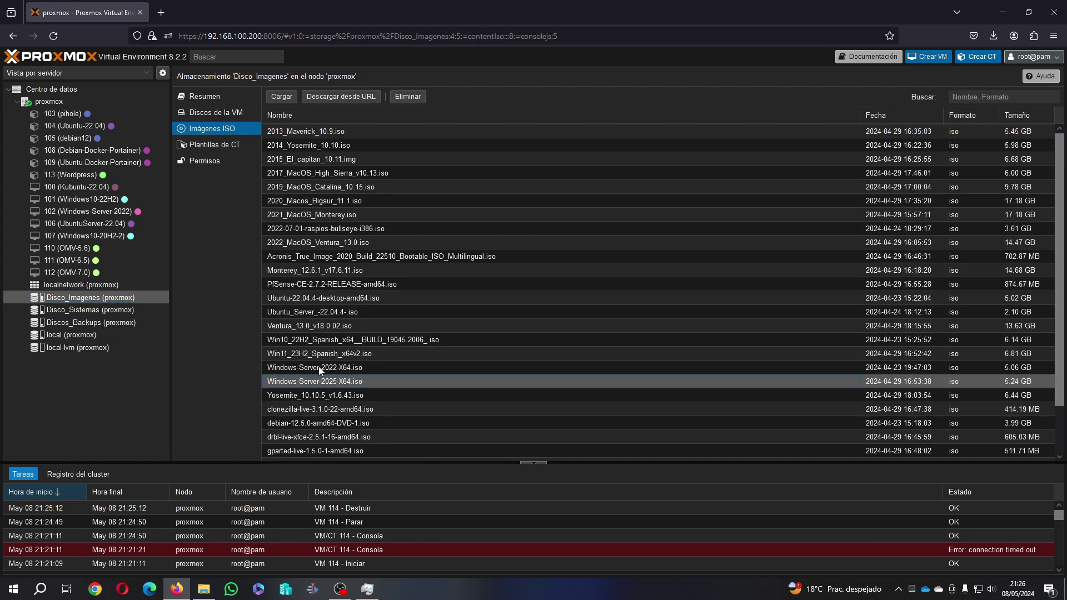
{"action": "left_click", "coordinate": [317, 368]}
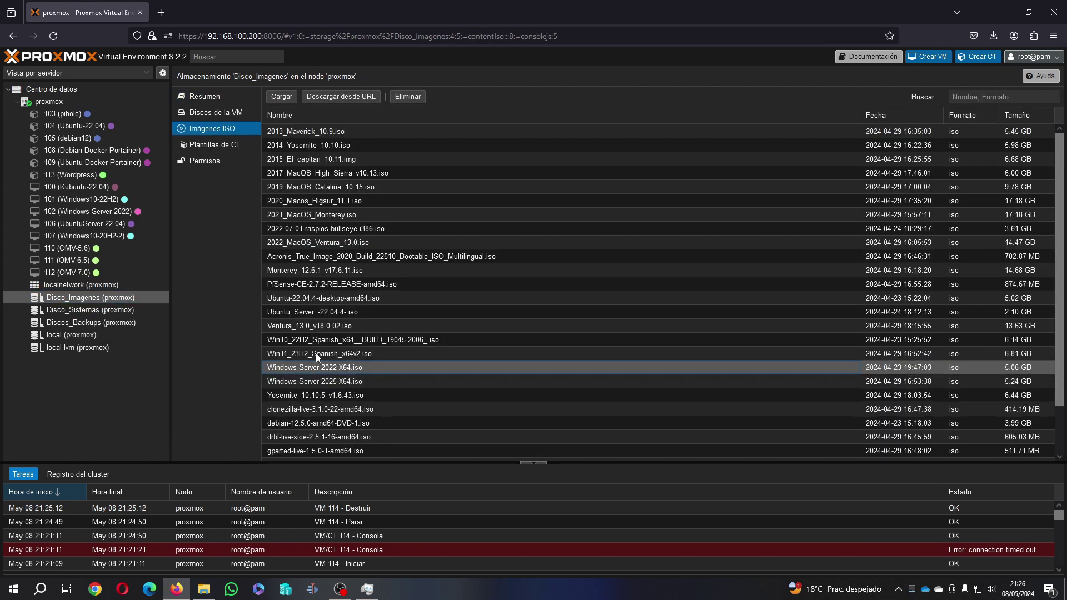
{"action": "left_click", "coordinate": [316, 353]}
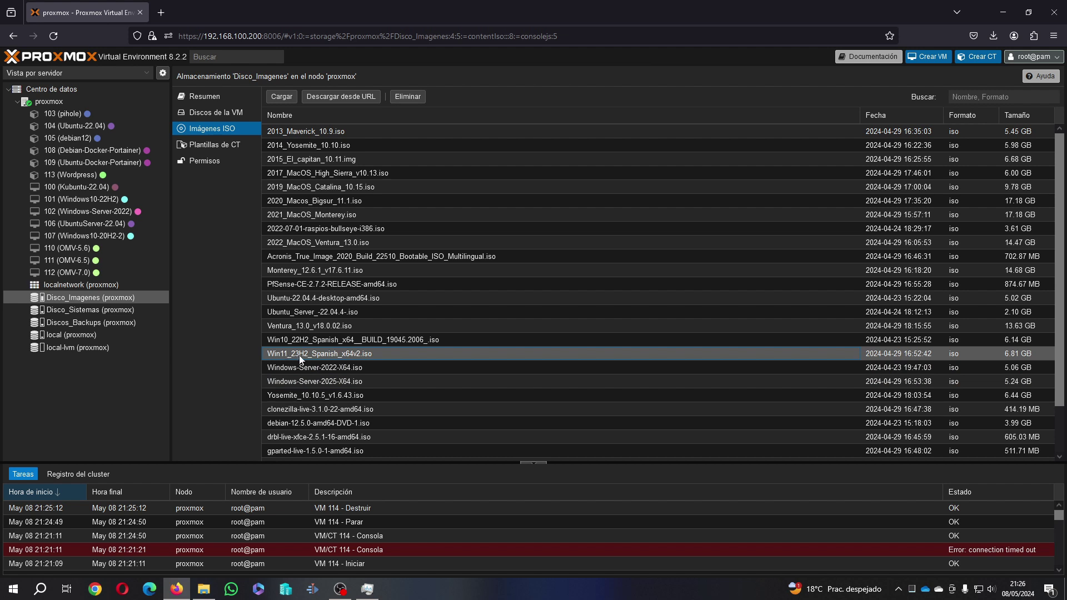
{"action": "right_click", "coordinate": [295, 354]}
{"action": "left_click", "coordinate": [286, 355]}
Step: Start creating a new virtual machine and enter "Windows 11-23H2" as its name
{"action": "left_click", "coordinate": [932, 58]}
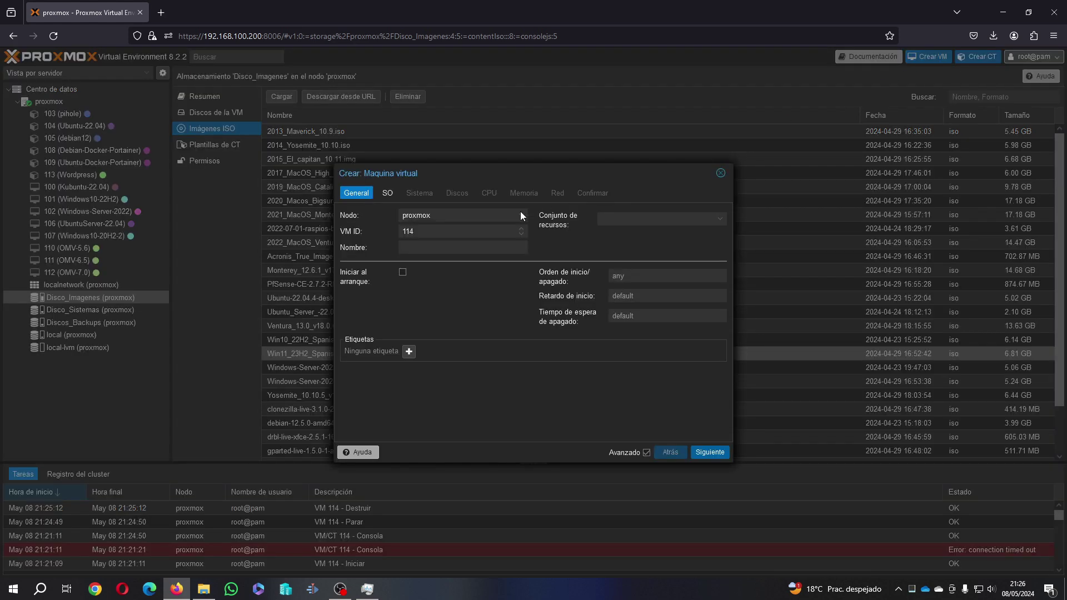
{"action": "left_click", "coordinate": [488, 251]}
{"action": "type", "text": "Windows"}
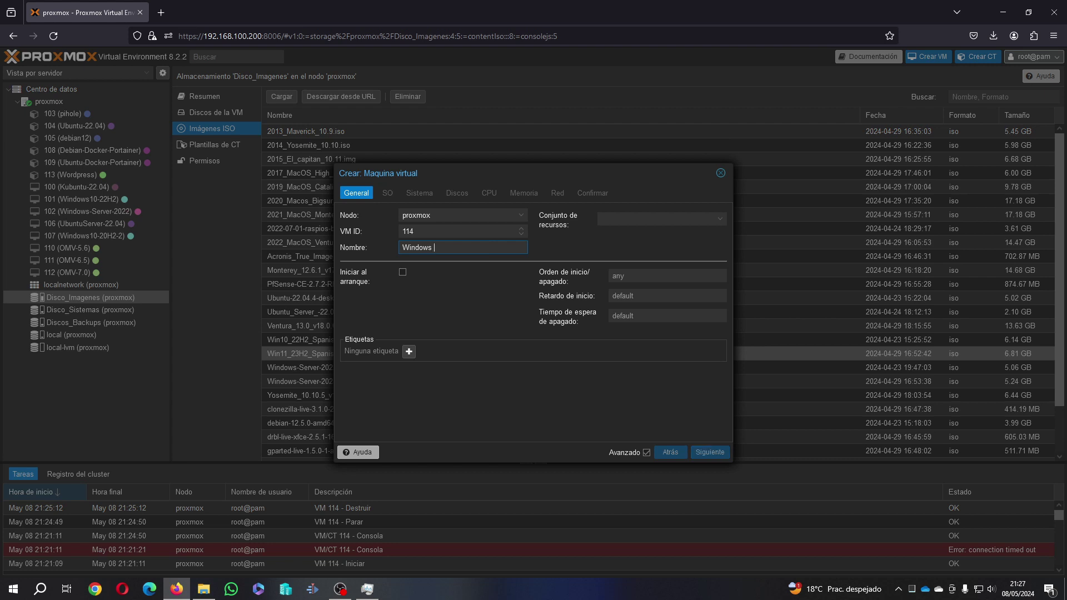
{"action": "type", "text": " 11"}
{"action": "type", "text": "-23H2"}
Step: Add the tag "Windows11" to the new virtual machine
{"action": "left_click", "coordinate": [409, 352]}
{"action": "type", "text": "Wi"}
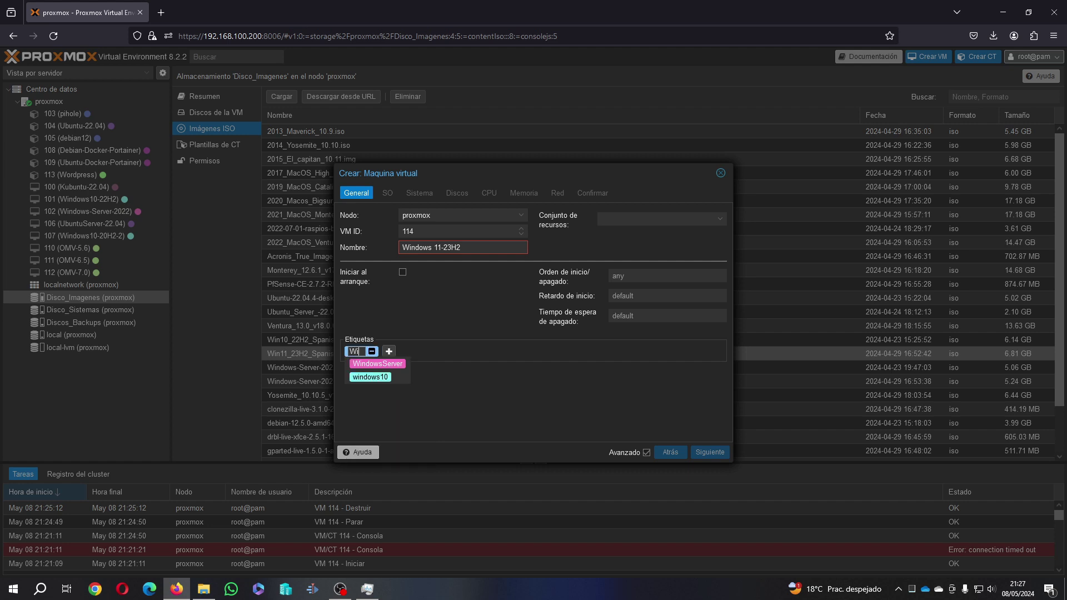
{"action": "type", "text": "ndows11"}
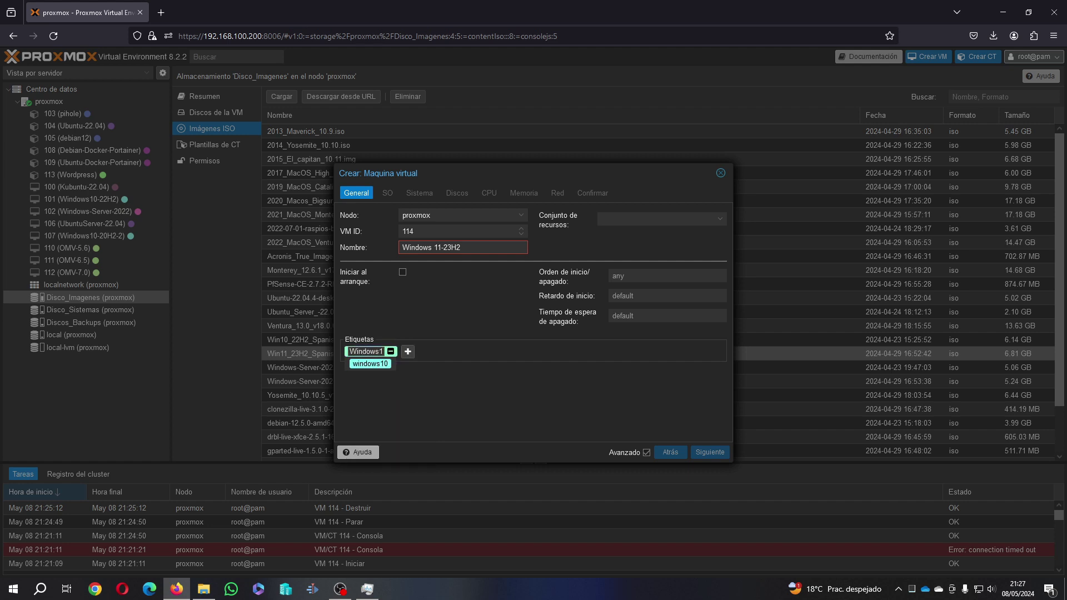
{"action": "key", "text": "Return"}
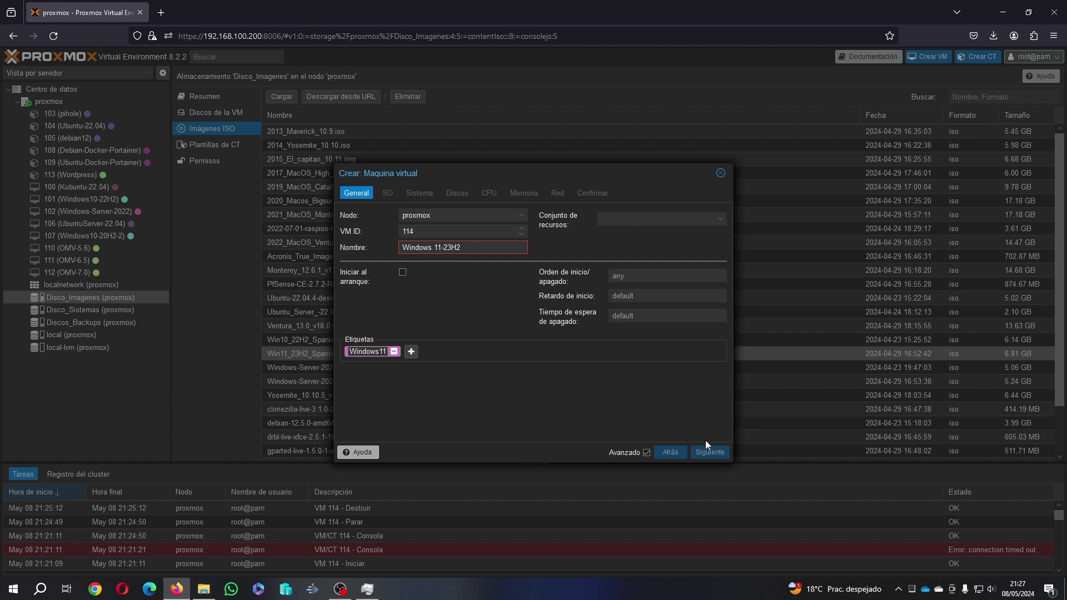
Step: Remove the space from the virtual machine's name so it reads "Windows11-23H2", and continue to the operating system settings
{"action": "left_click", "coordinate": [493, 245]}
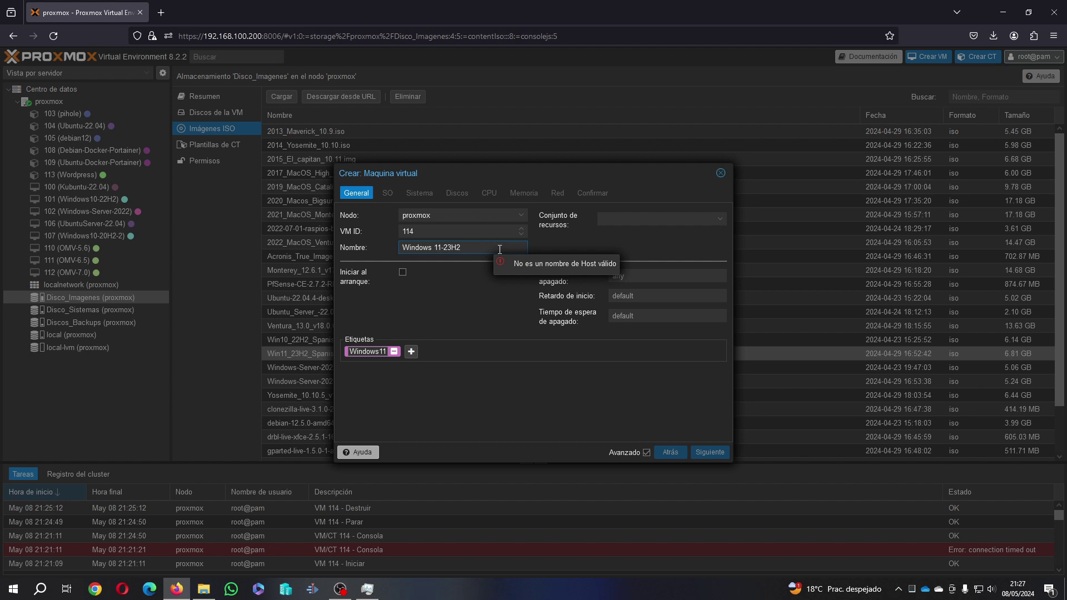
{"action": "key", "text": "BackSpace"}
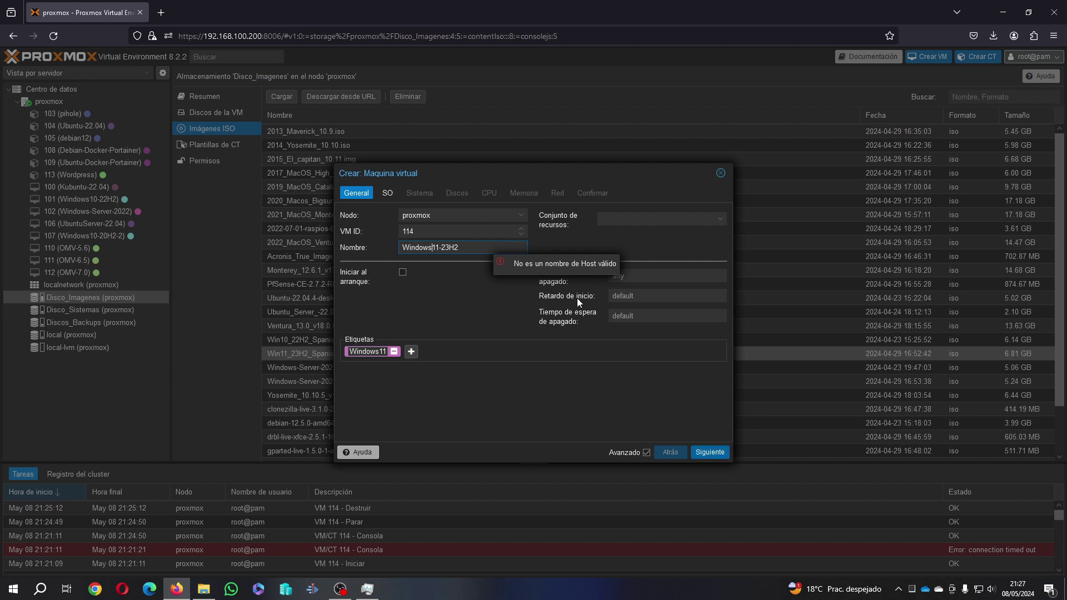
{"action": "left_click", "coordinate": [710, 452]}
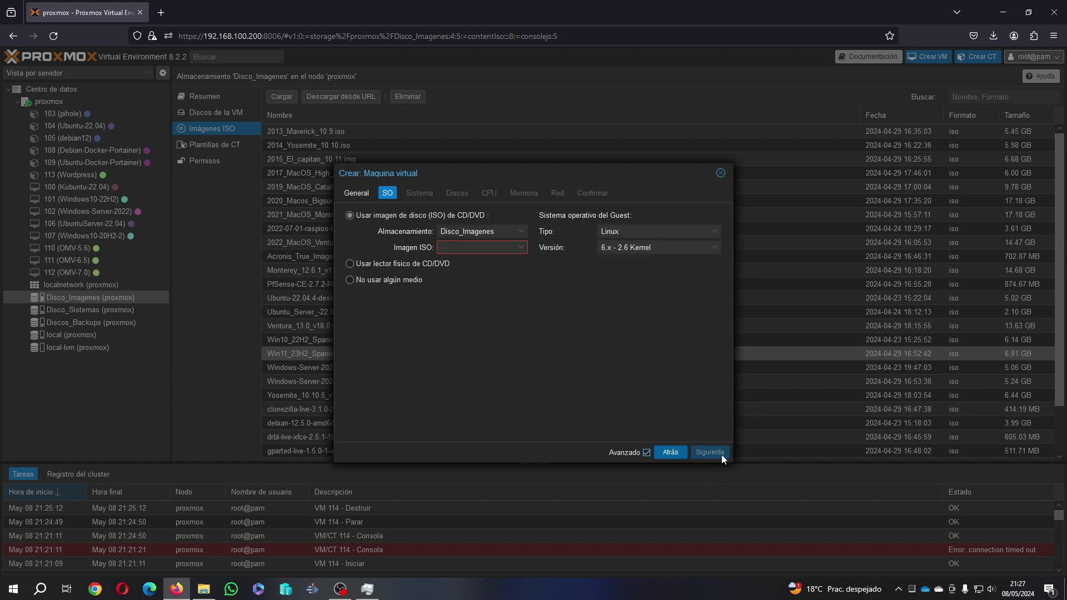
Step: Choose Win11_23H2_Spanish_x64v2.iso from the Disco_Imagenes storage as the installation image
{"action": "left_click", "coordinate": [518, 232]}
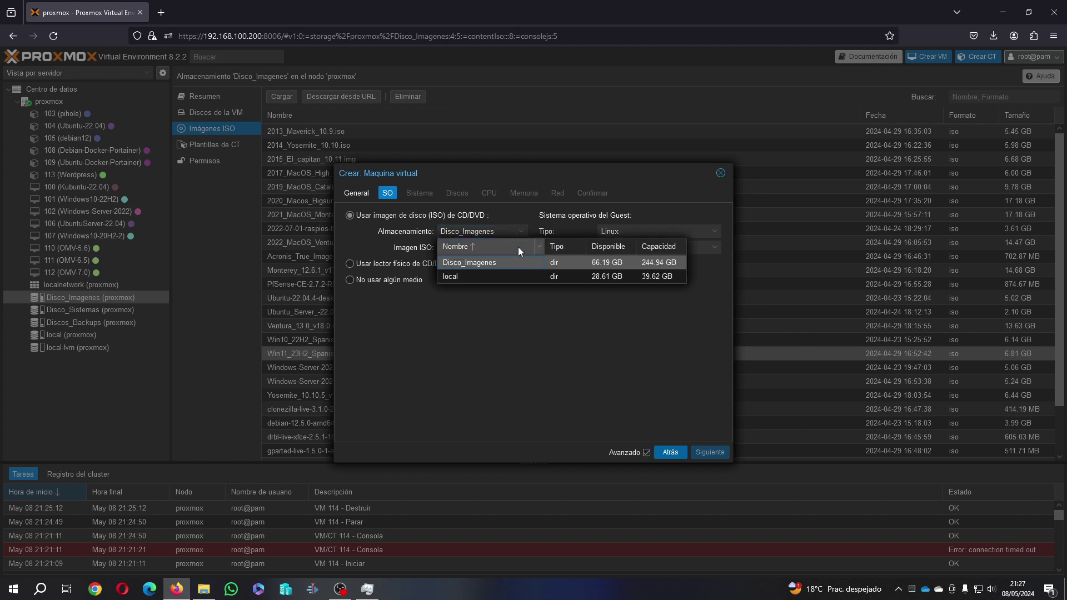
{"action": "left_click", "coordinate": [514, 265]}
{"action": "left_click", "coordinate": [521, 247]}
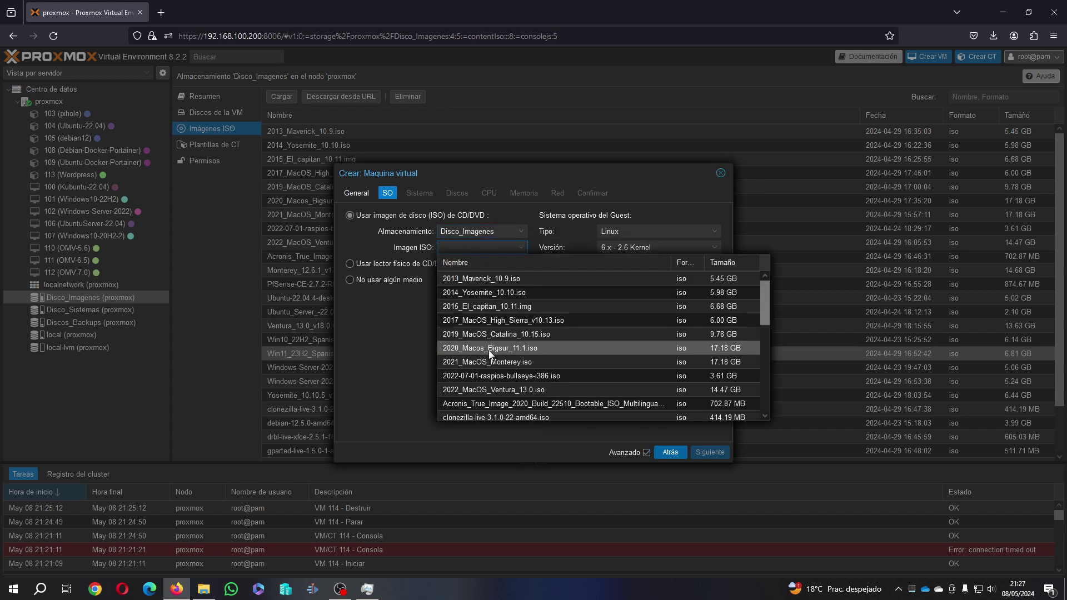
{"action": "scroll", "coordinate": [497, 369], "scroll_direction": "down", "scroll_amount": 5}
{"action": "left_click", "coordinate": [491, 372]}
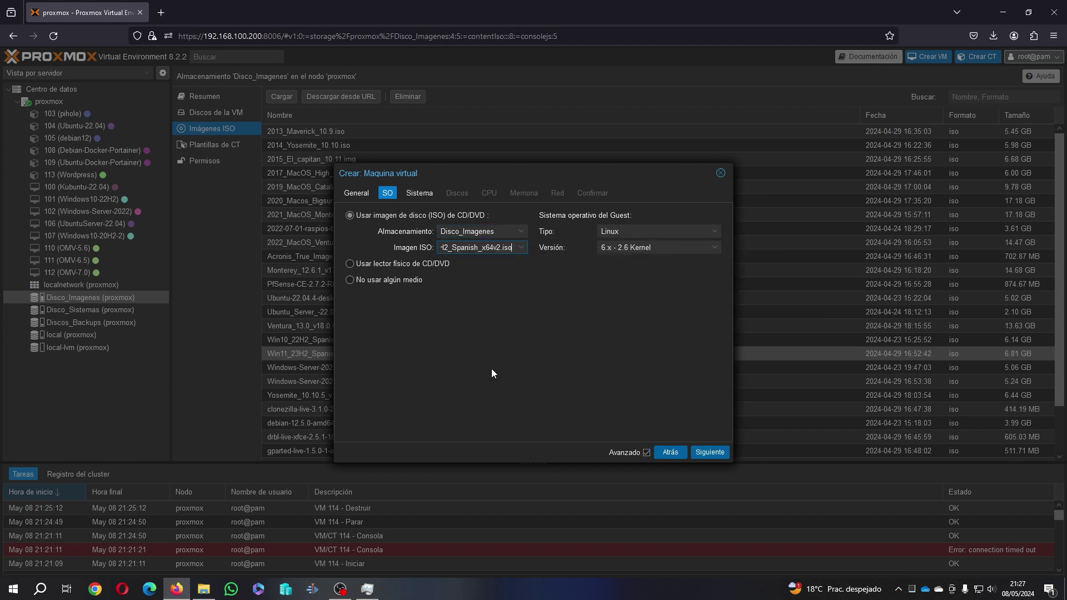
Step: Set the guest operating system to Microsoft Windows, version 11/2022/2025, and continue to the system settings
{"action": "left_click", "coordinate": [717, 234]}
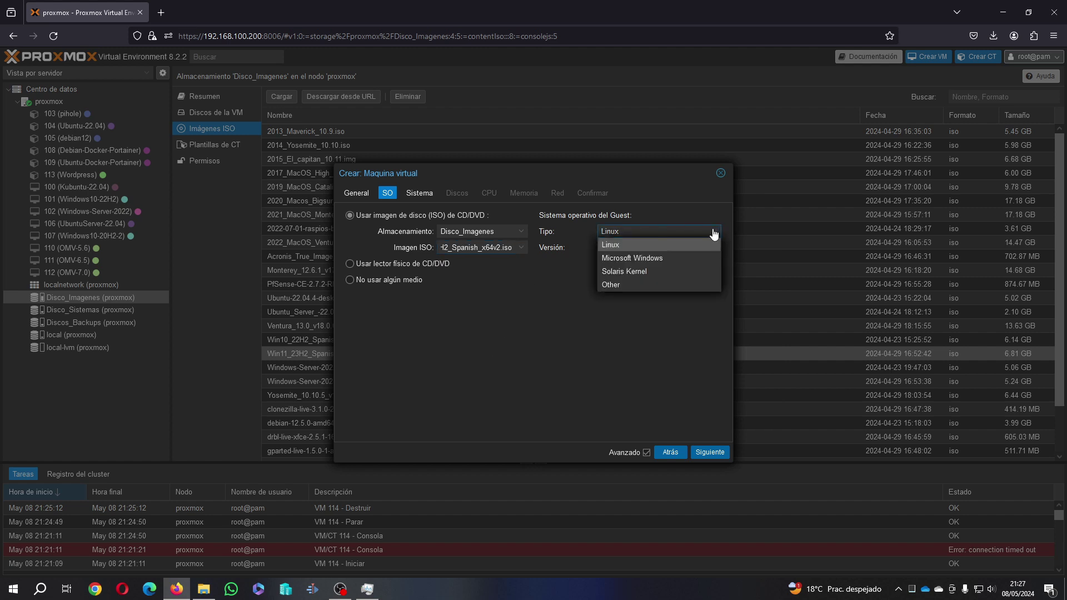
{"action": "left_click", "coordinate": [667, 261]}
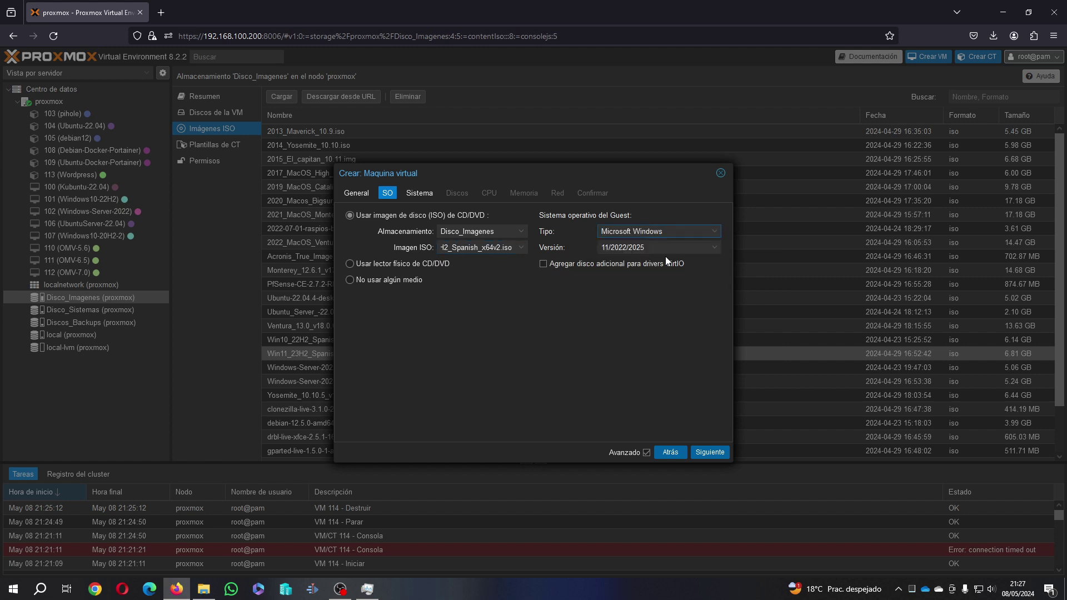
{"action": "left_click", "coordinate": [711, 251]}
{"action": "left_click", "coordinate": [702, 261]}
{"action": "left_click", "coordinate": [721, 451]}
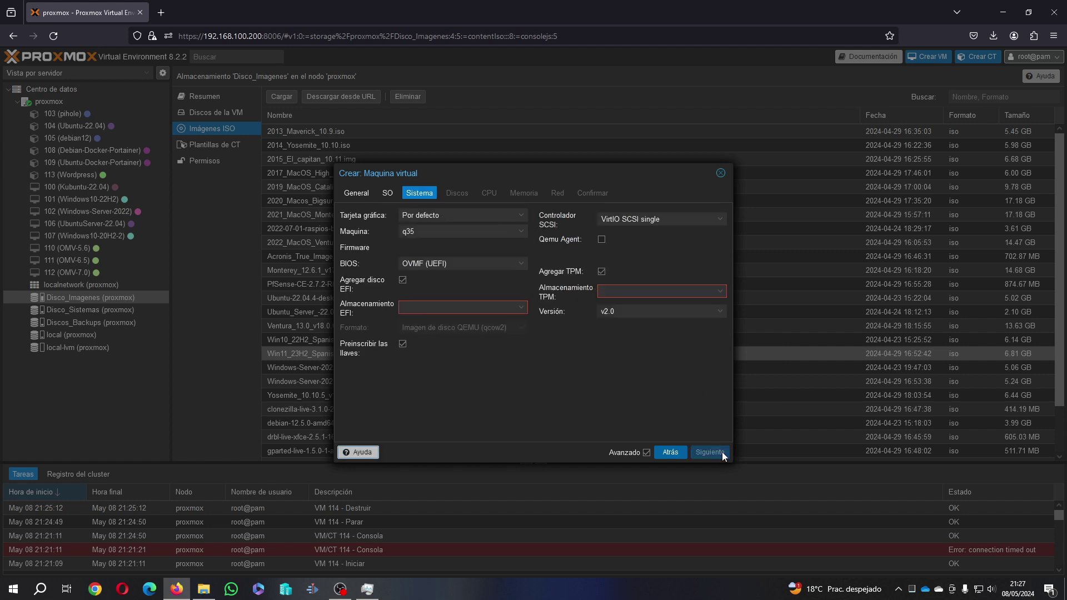
Step: Choose q35 as the machine type and OVMF (UEFI) as the BIOS
{"action": "left_click", "coordinate": [519, 233]}
{"action": "left_click", "coordinate": [513, 253]}
{"action": "left_click", "coordinate": [445, 263]}
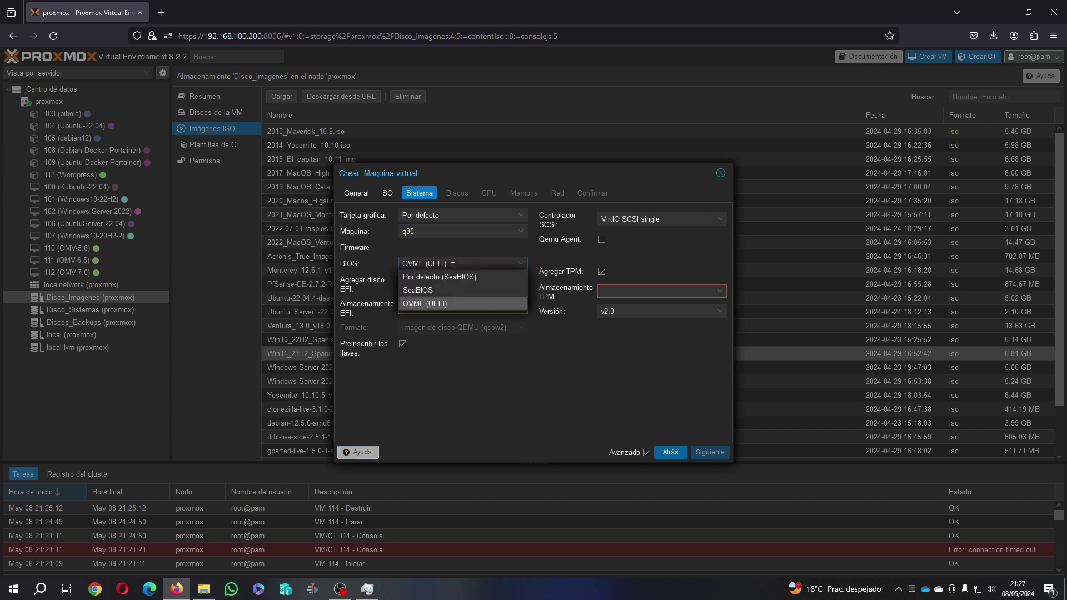
{"action": "left_click", "coordinate": [466, 303]}
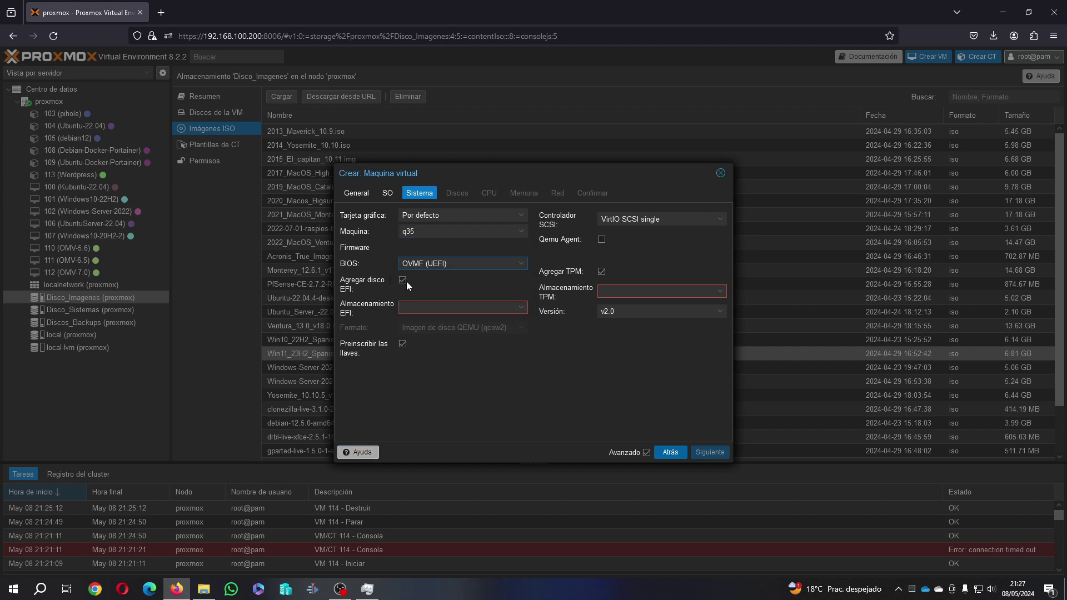
Step: Select Disco_Sistemas as the storage for both the EFI disk and the TPM
{"action": "left_click", "coordinate": [524, 311]}
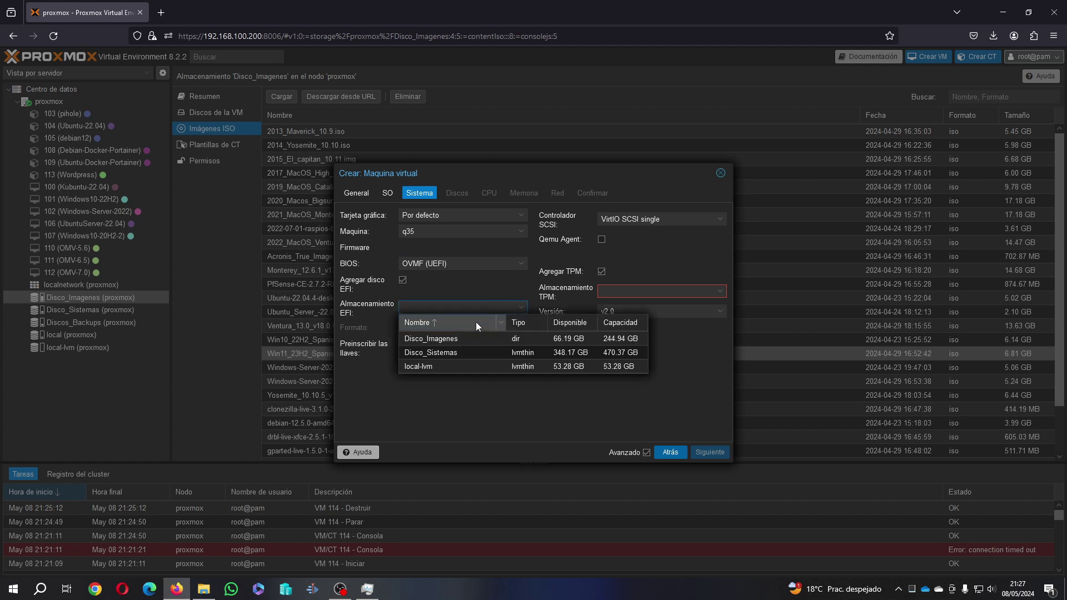
{"action": "left_click", "coordinate": [464, 353]}
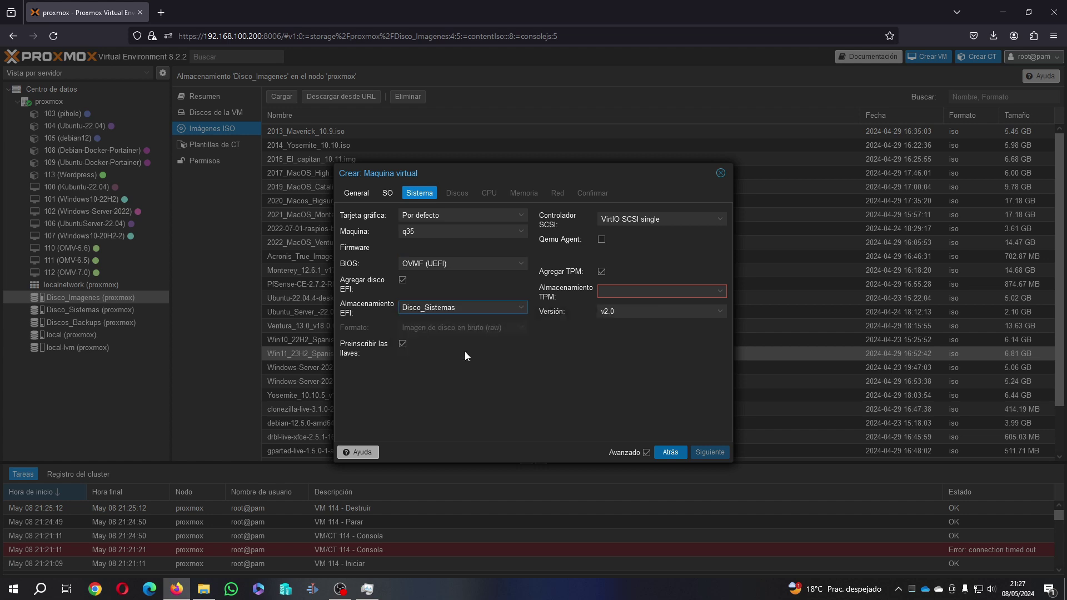
{"action": "left_click", "coordinate": [630, 291]}
{"action": "left_click", "coordinate": [638, 339]}
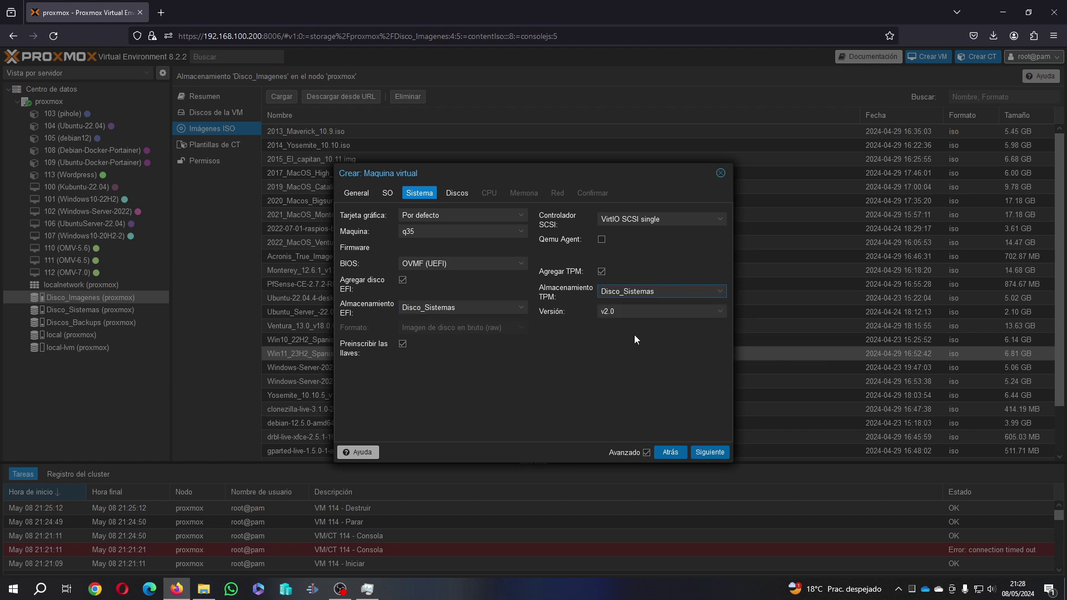
Step: Set the TPM version to v2.0 and continue to the disk settings
{"action": "left_click", "coordinate": [718, 313]}
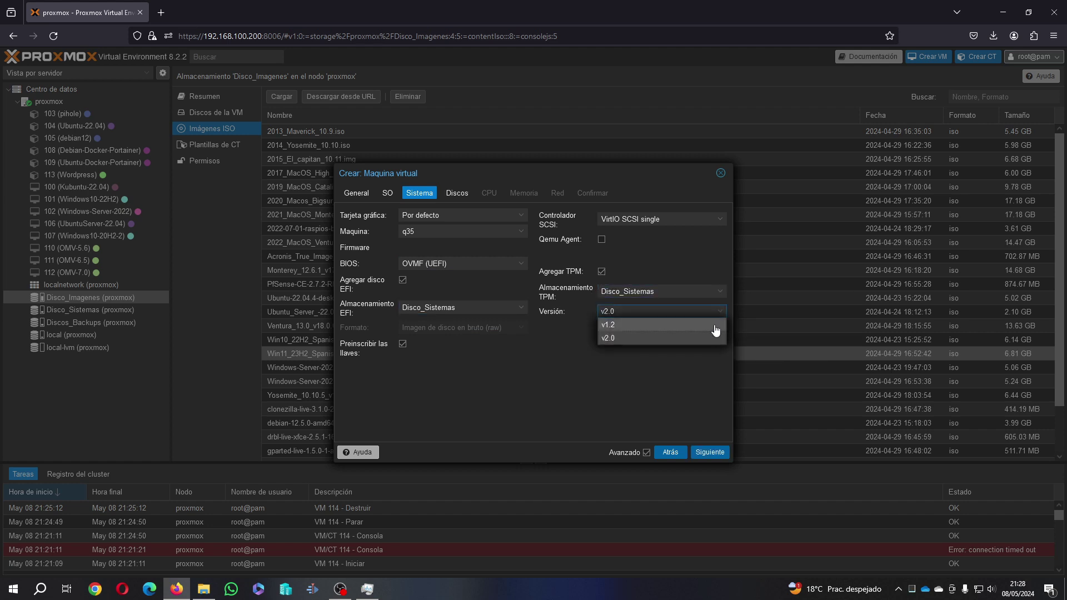
{"action": "left_click", "coordinate": [708, 339]}
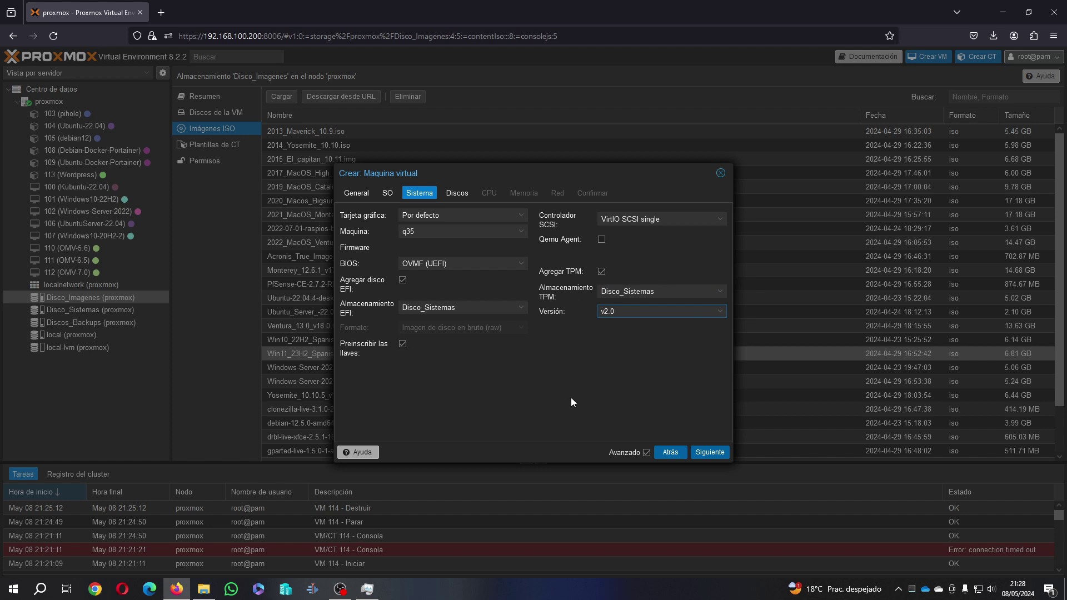
{"action": "left_click", "coordinate": [711, 453]}
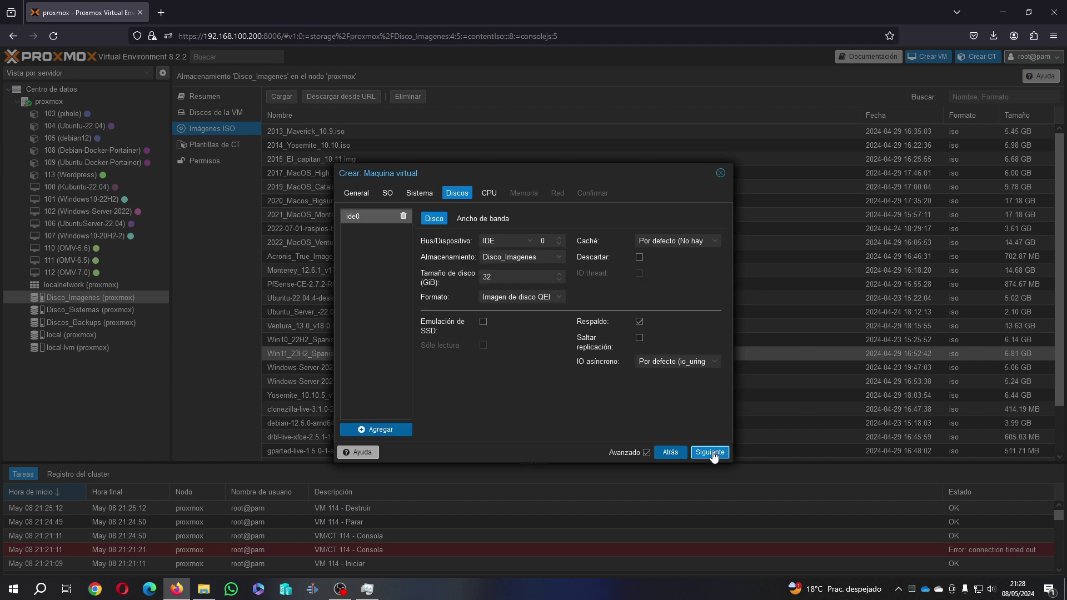
Step: Set the virtual hard disk to 100 GiB on the Disco_Sistemas storage and continue to the CPU settings
{"action": "left_click_drag", "start_coordinate": [503, 281], "coordinate": [472, 281]}
{"action": "type", "text": "100"}
{"action": "left_click", "coordinate": [527, 256]}
{"action": "left_click", "coordinate": [528, 301]}
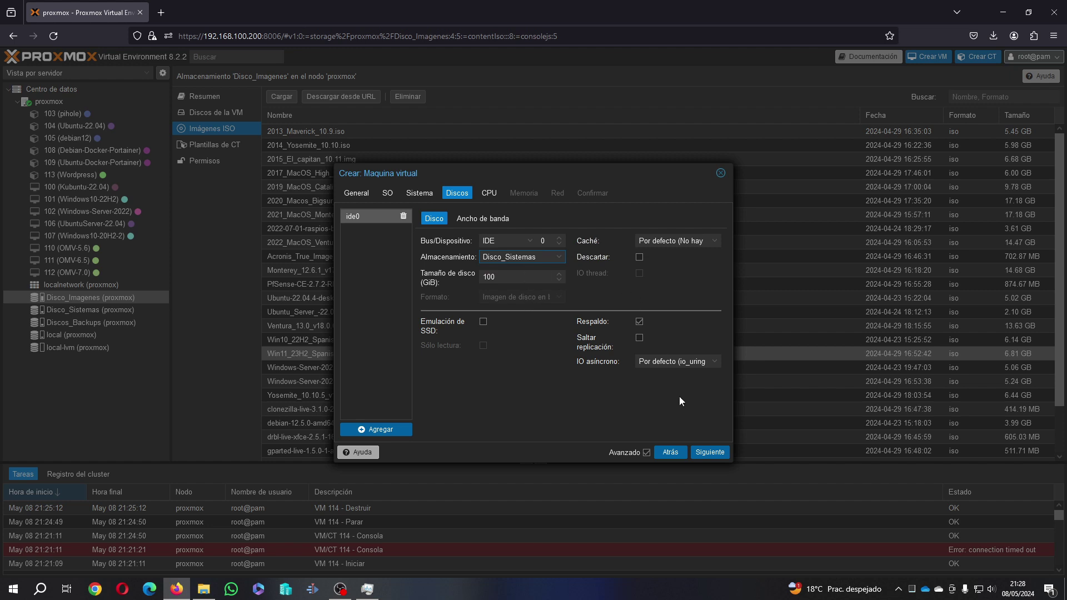
{"action": "left_click", "coordinate": [712, 452]}
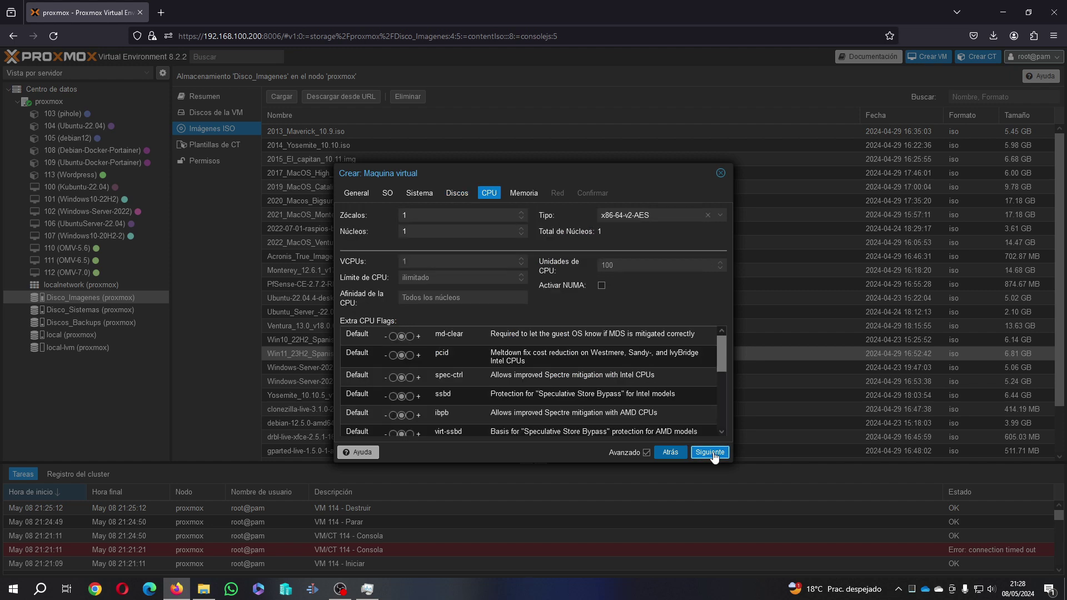
Step: Set the CPU to 2 cores of type host and accept 4096 MiB of memory
{"action": "left_click", "coordinate": [521, 229]}
{"action": "left_click", "coordinate": [720, 216]}
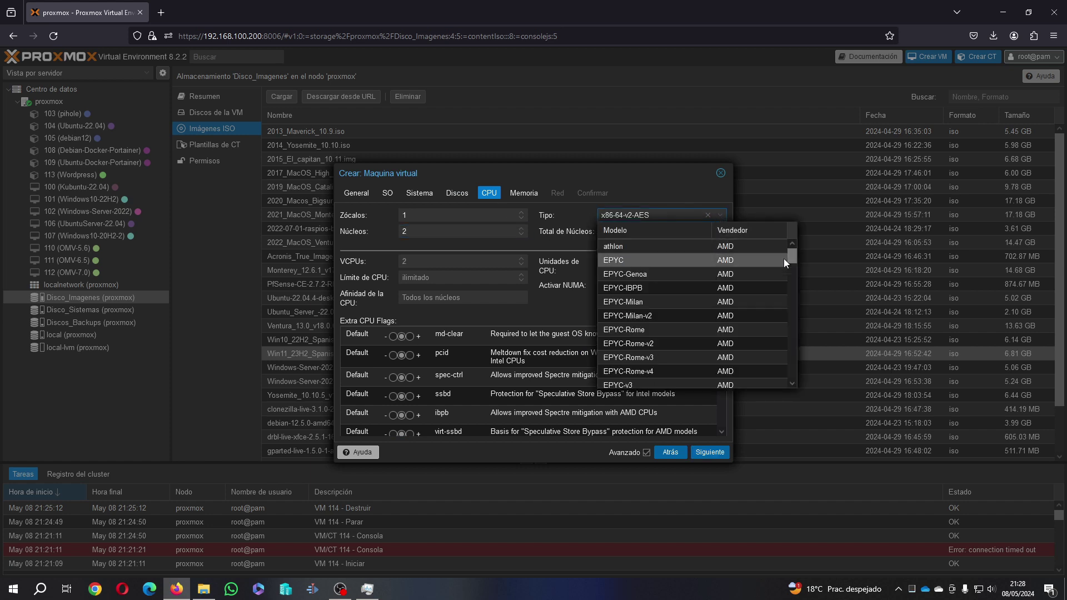
{"action": "left_click_drag", "start_coordinate": [789, 260], "coordinate": [791, 381]}
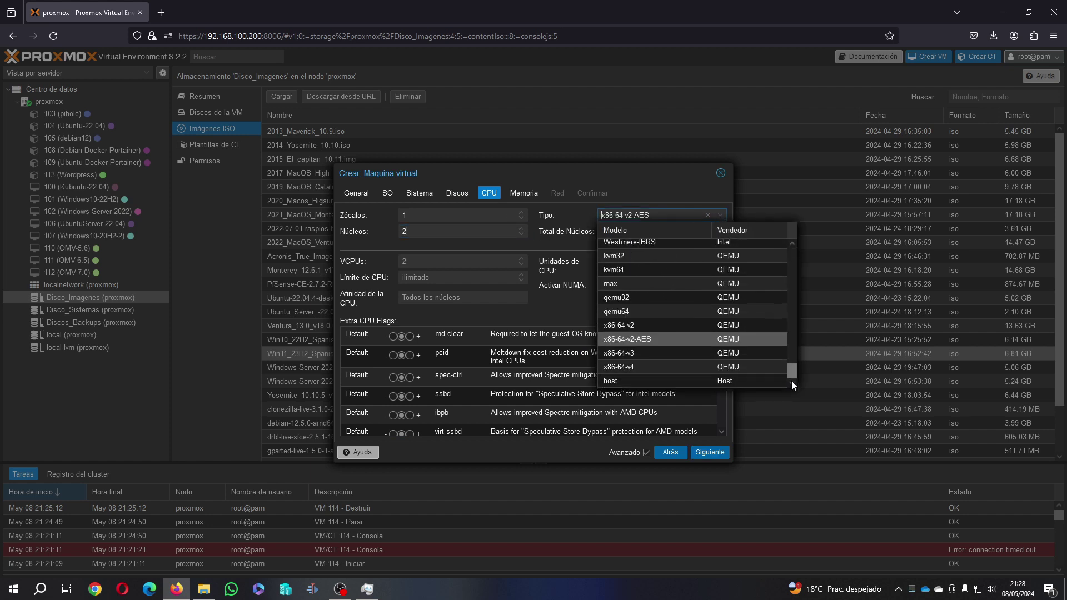
{"action": "left_click", "coordinate": [763, 381]}
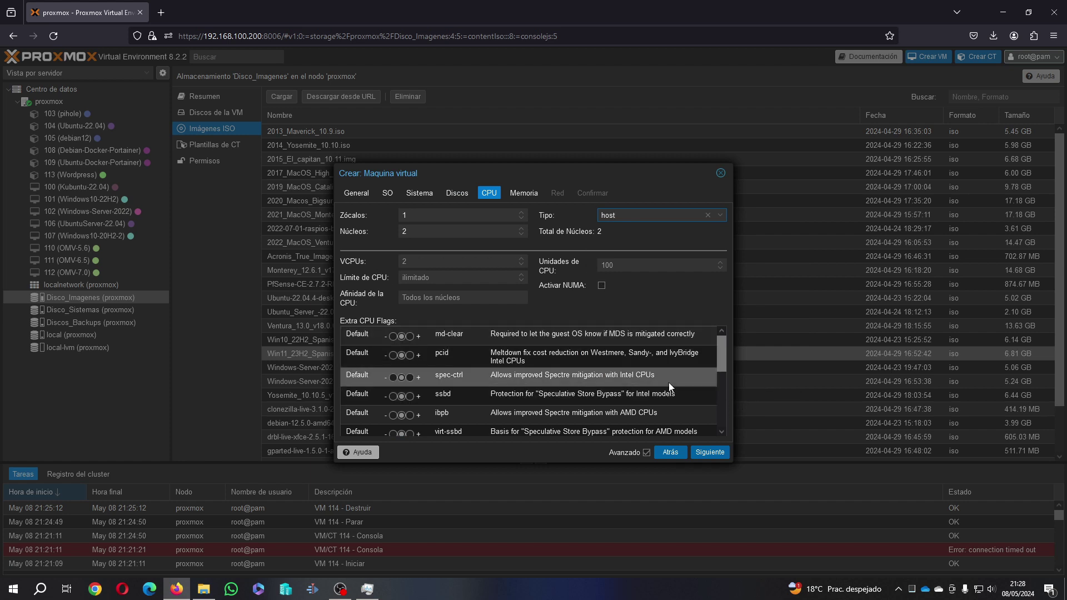
{"action": "left_click", "coordinate": [711, 452]}
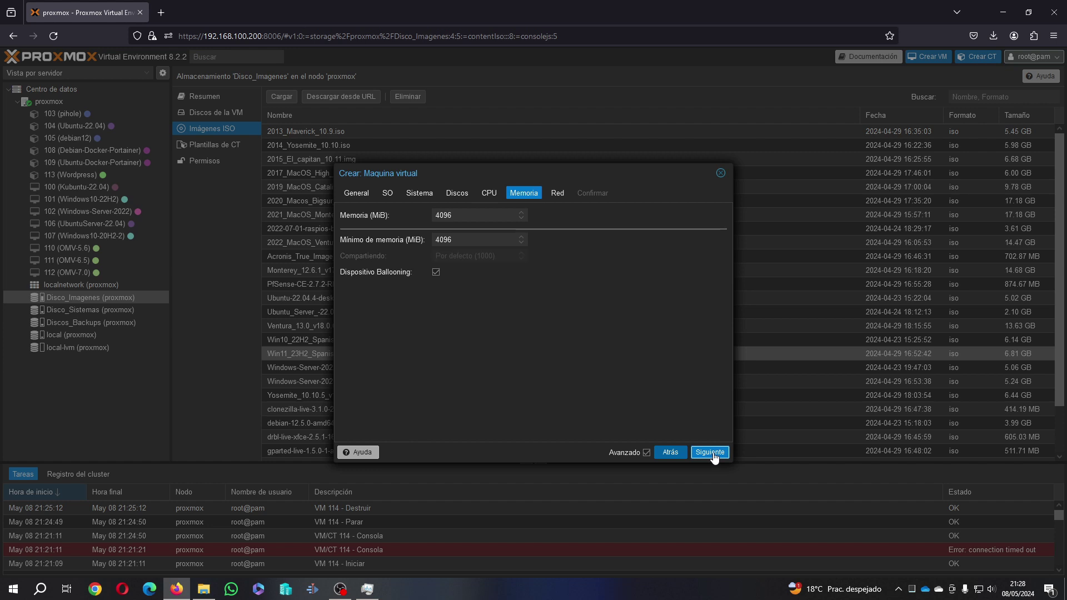
{"action": "left_click", "coordinate": [710, 452]}
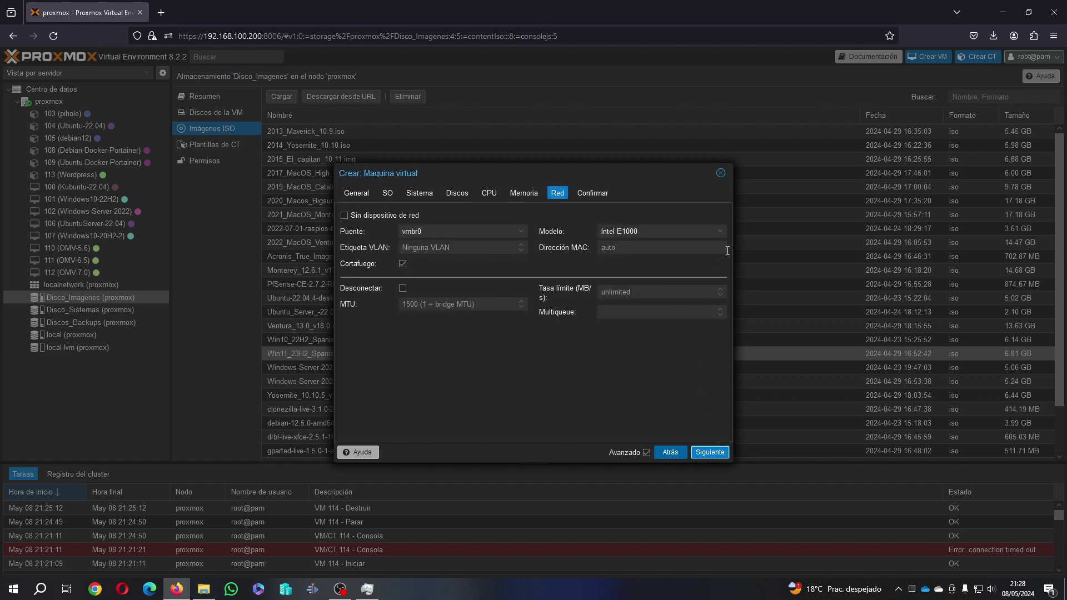
Step: Choose Intel E1000 as the network card model and finish creating the virtual machine
{"action": "left_click", "coordinate": [719, 231]}
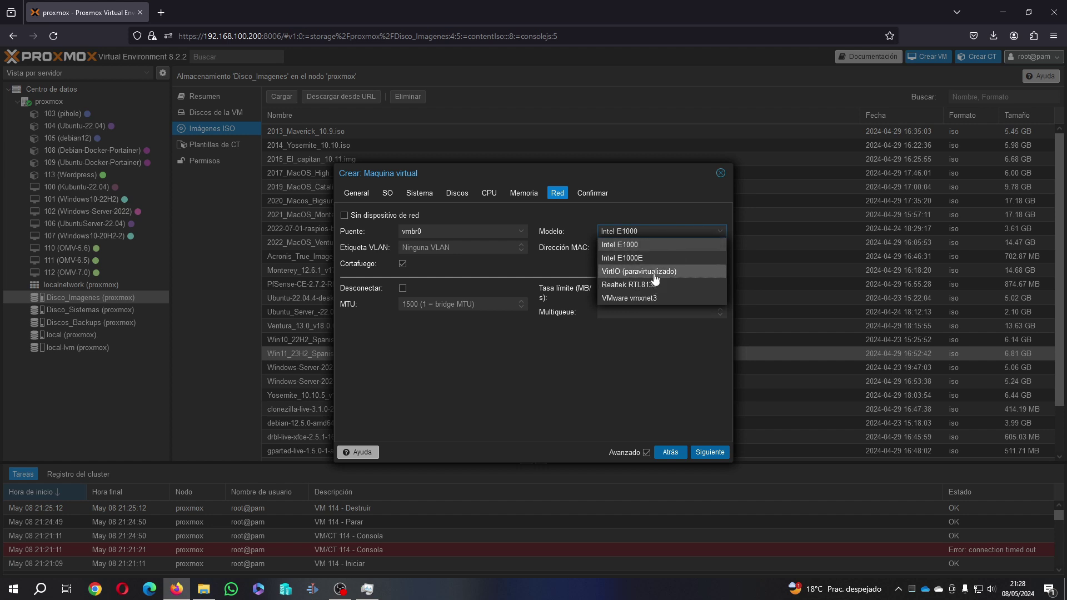
{"action": "left_click", "coordinate": [625, 245]}
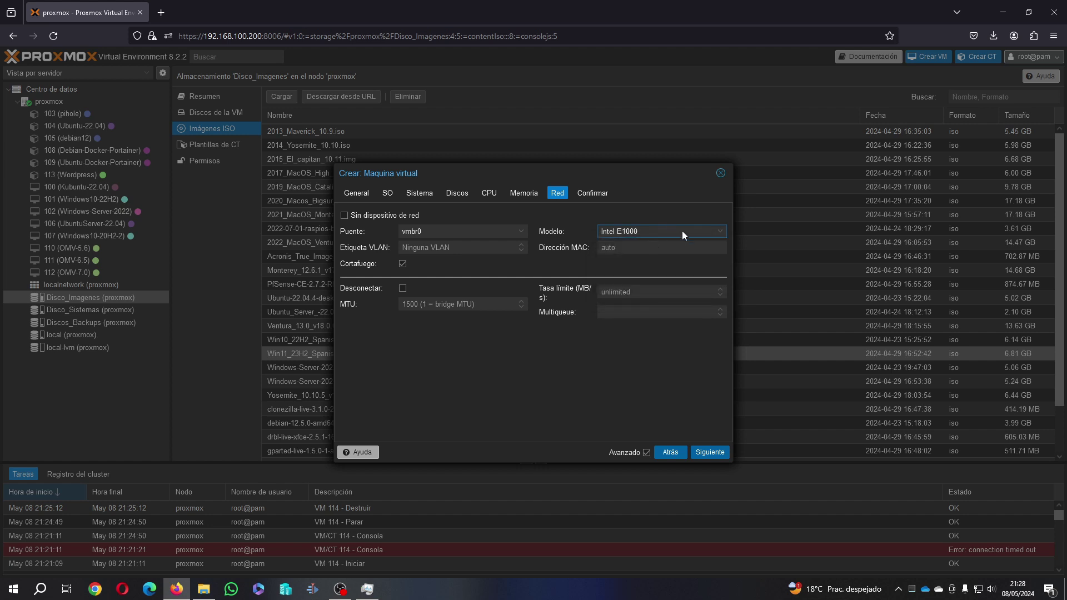
{"action": "left_click", "coordinate": [711, 452]}
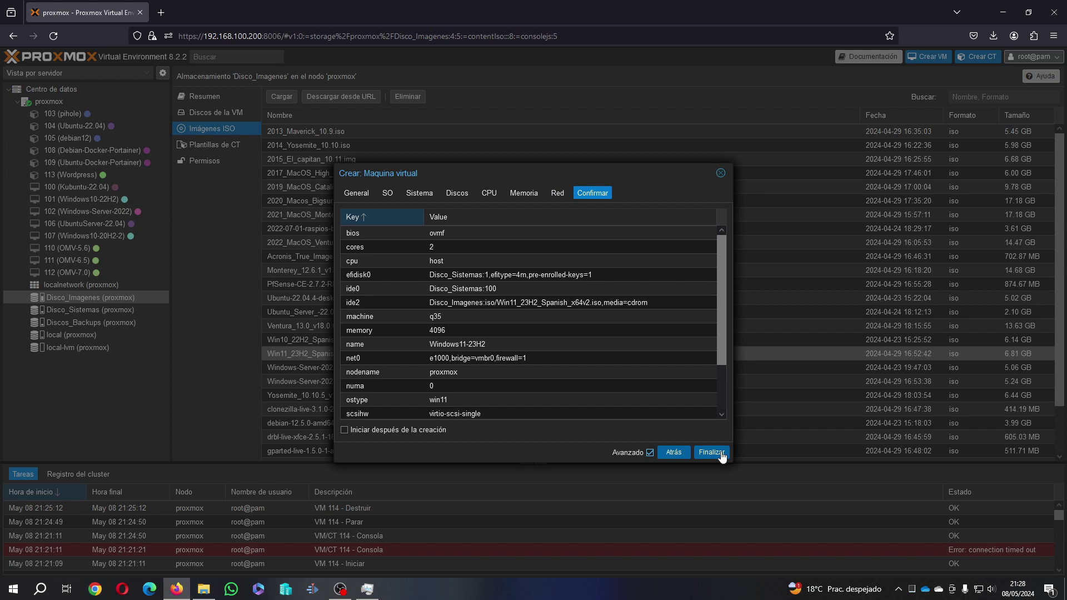
{"action": "left_click", "coordinate": [712, 452]}
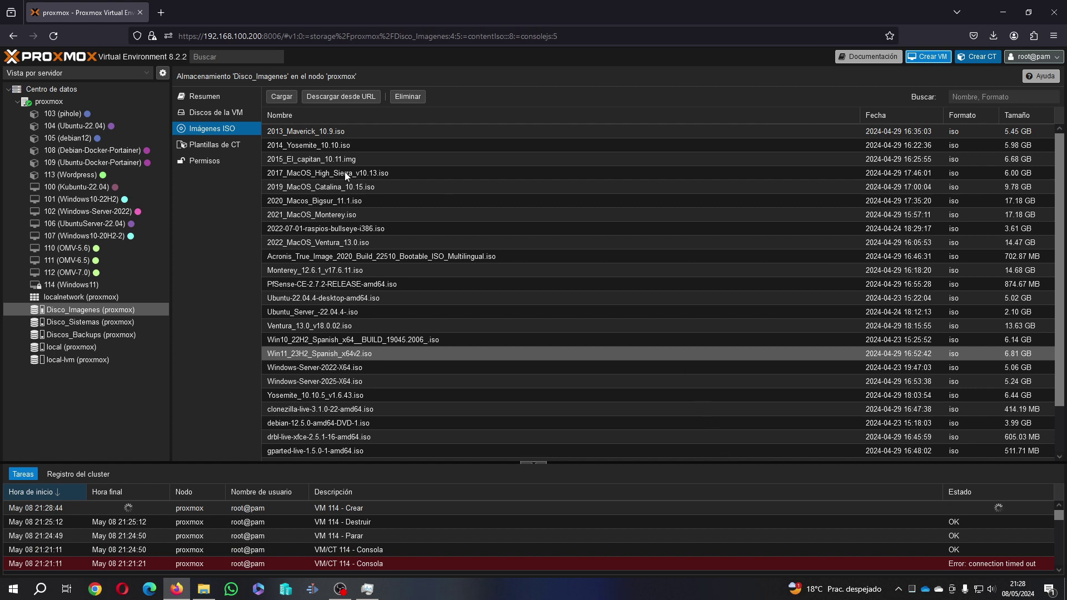
Step: Review the hardware of virtual machine 114, checking its processors, EFI disk and TPM state
{"action": "left_click", "coordinate": [90, 286]}
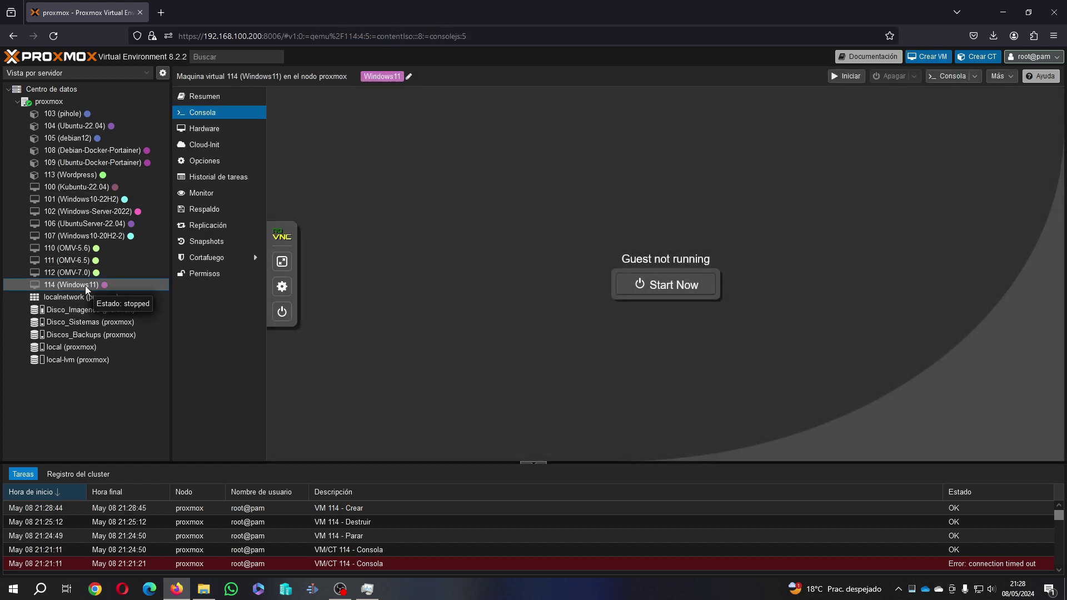
{"action": "left_click", "coordinate": [205, 98]}
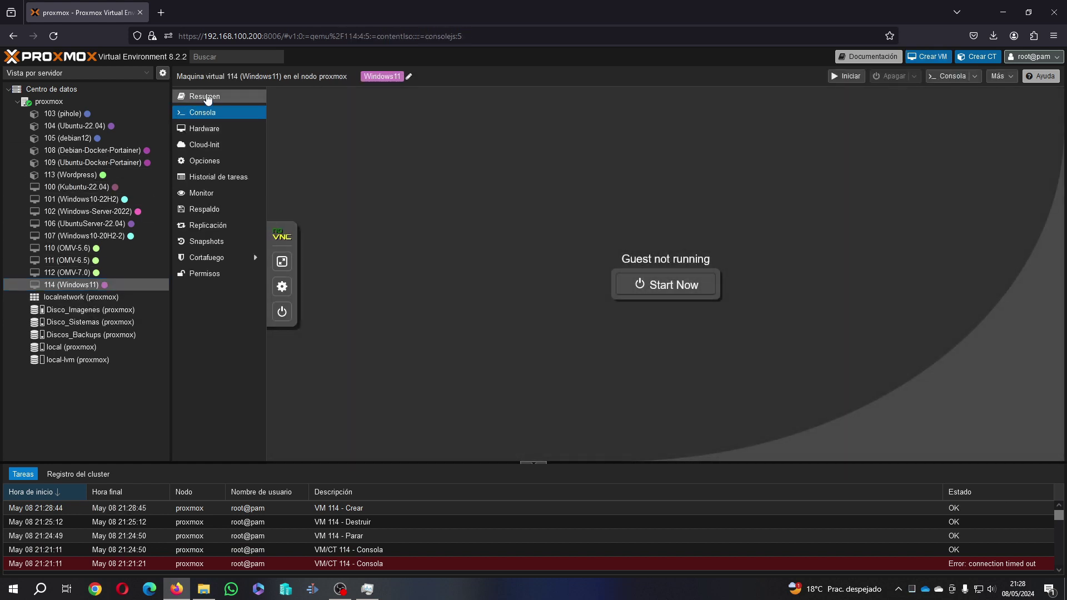
{"action": "left_click", "coordinate": [205, 131]}
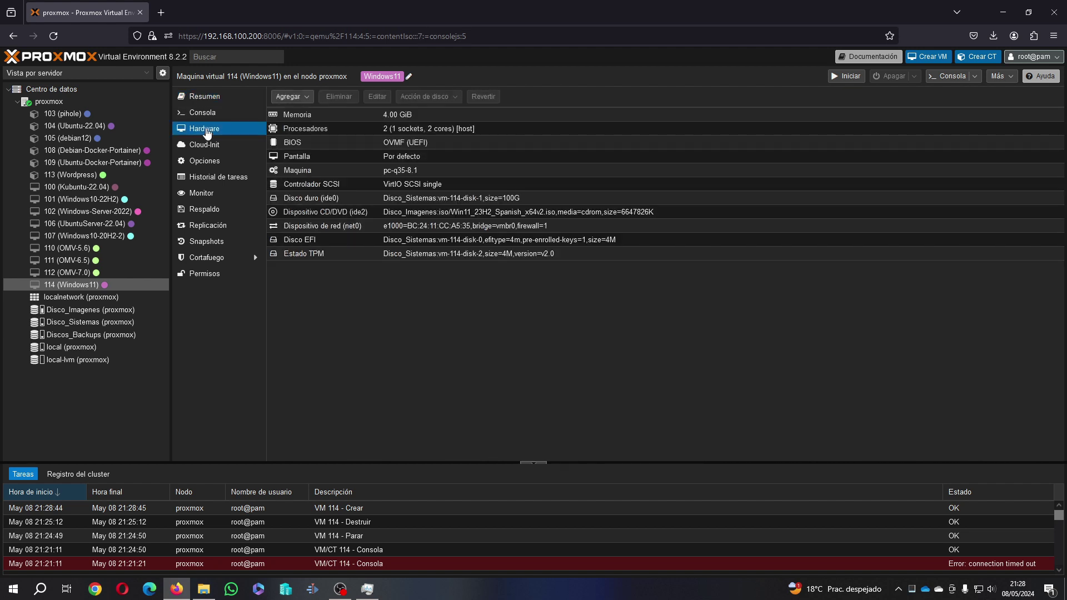
{"action": "left_click", "coordinate": [319, 130]}
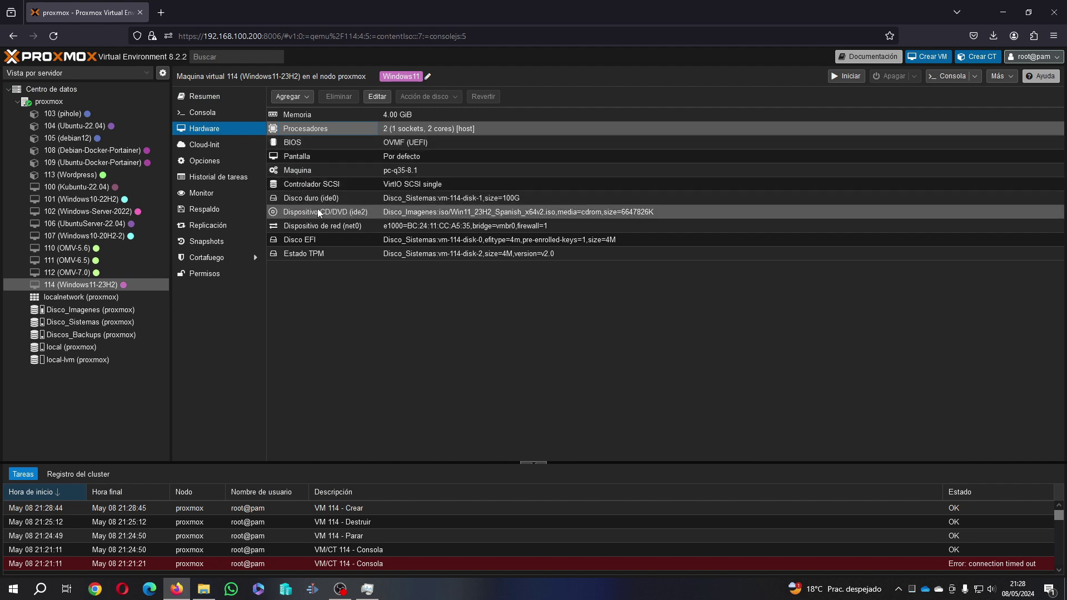
{"action": "left_click", "coordinate": [315, 242]}
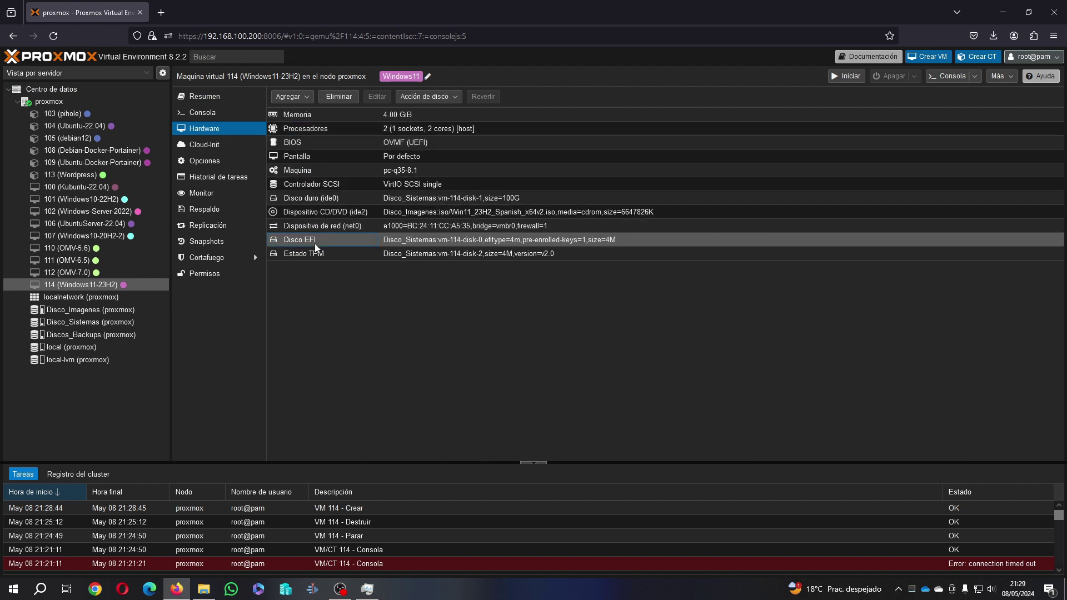
{"action": "left_click", "coordinate": [315, 253]}
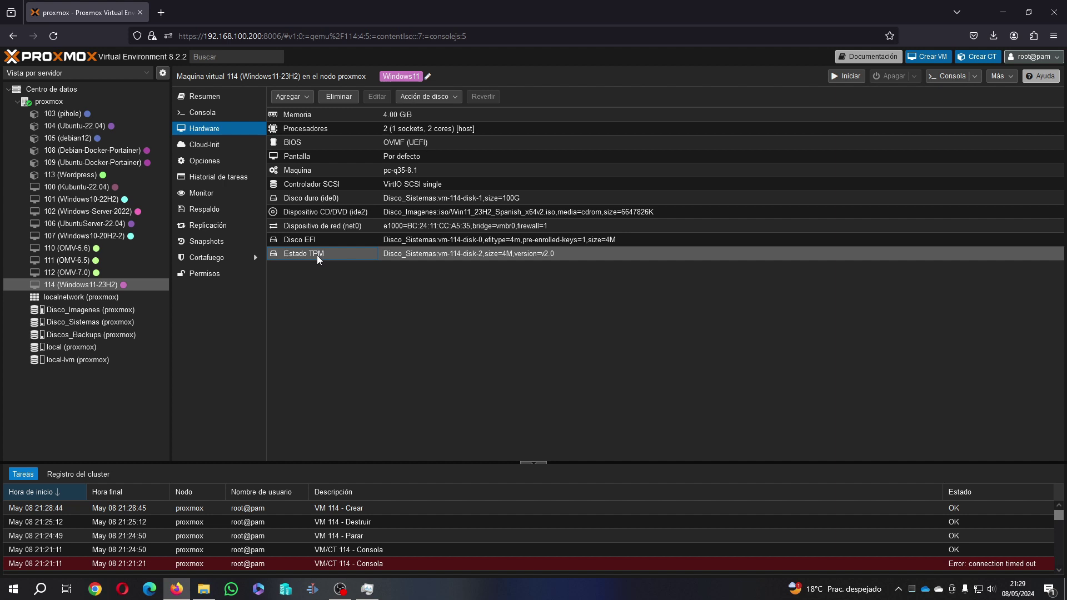
Step: Examine the VM disks stored on Disco_Sistemas and highlight vm-114-disk-0 and vm-114-disk-2
{"action": "left_click", "coordinate": [113, 321]}
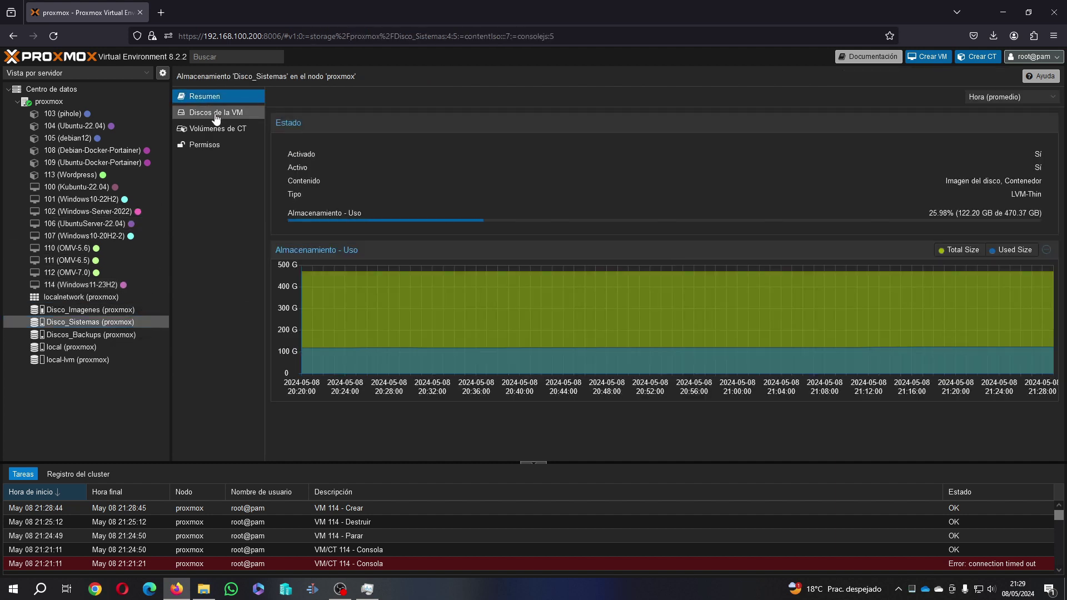
{"action": "left_click", "coordinate": [216, 118]}
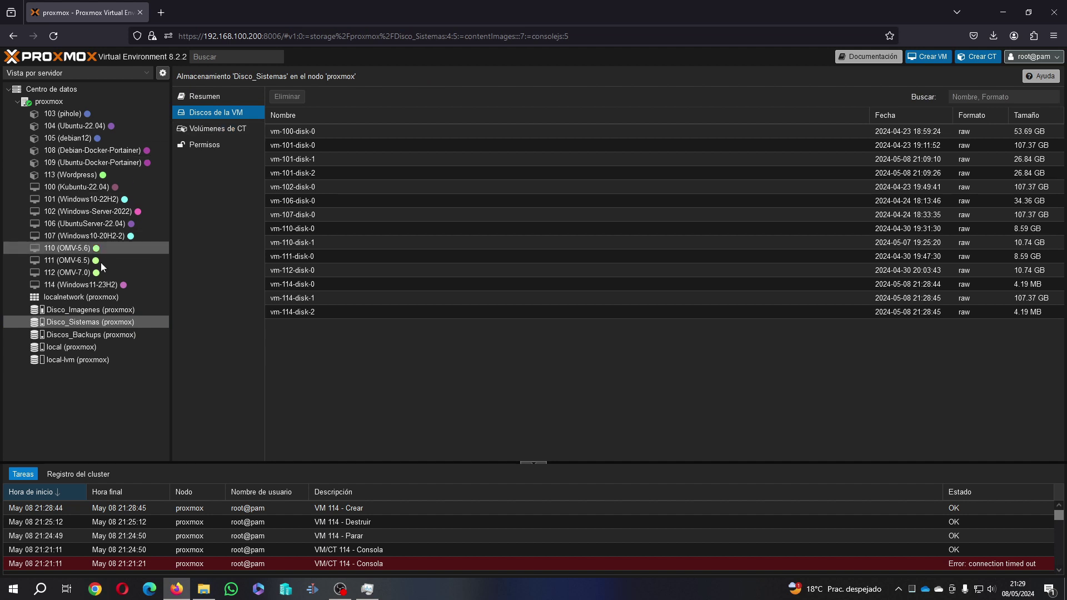
{"action": "left_click", "coordinate": [300, 299], "text": "ctrl"}
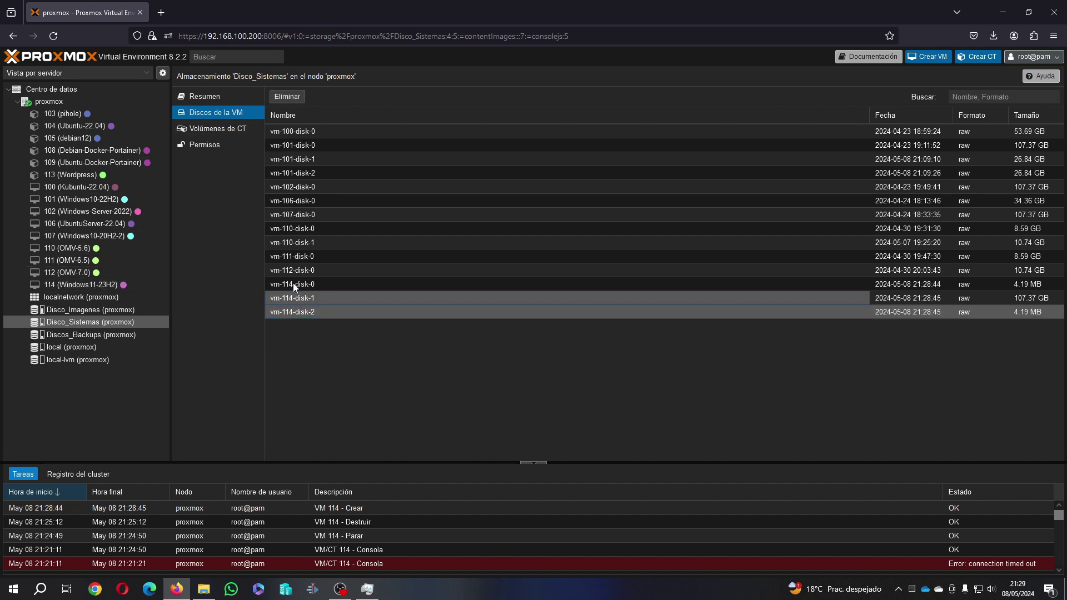
{"action": "left_click", "coordinate": [294, 283], "text": "ctrl"}
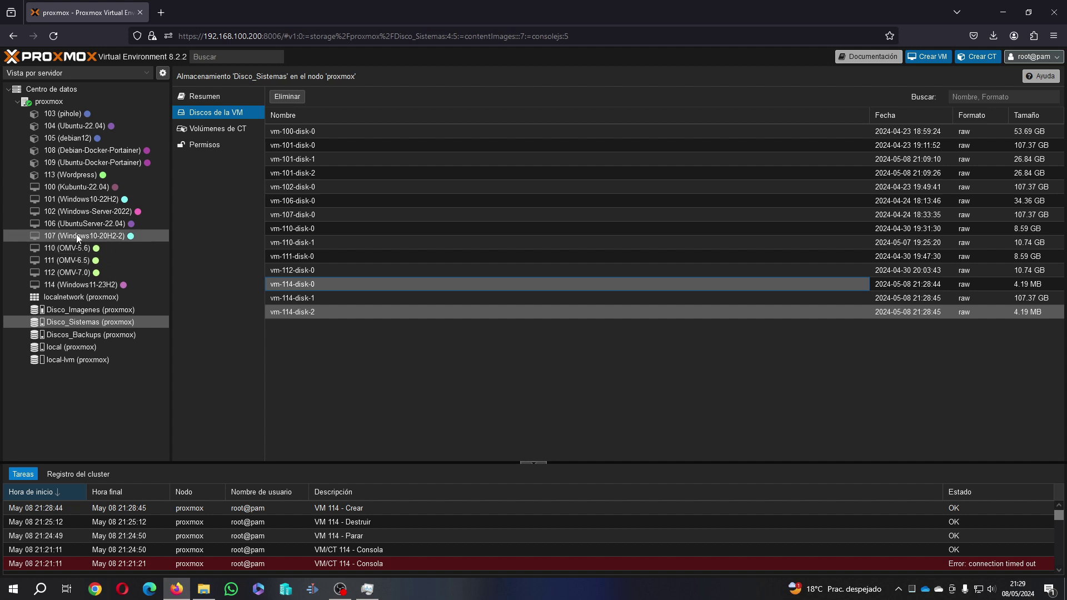
Step: Start virtual machine 114 from its console and boot it from the Windows installation image
{"action": "left_click", "coordinate": [92, 284]}
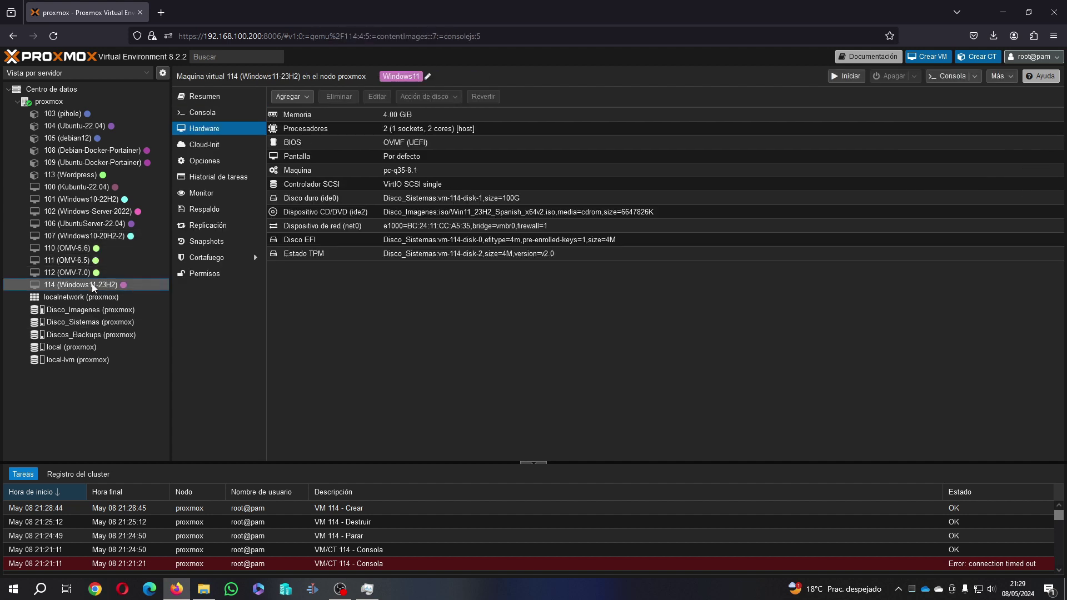
{"action": "left_click", "coordinate": [212, 114]}
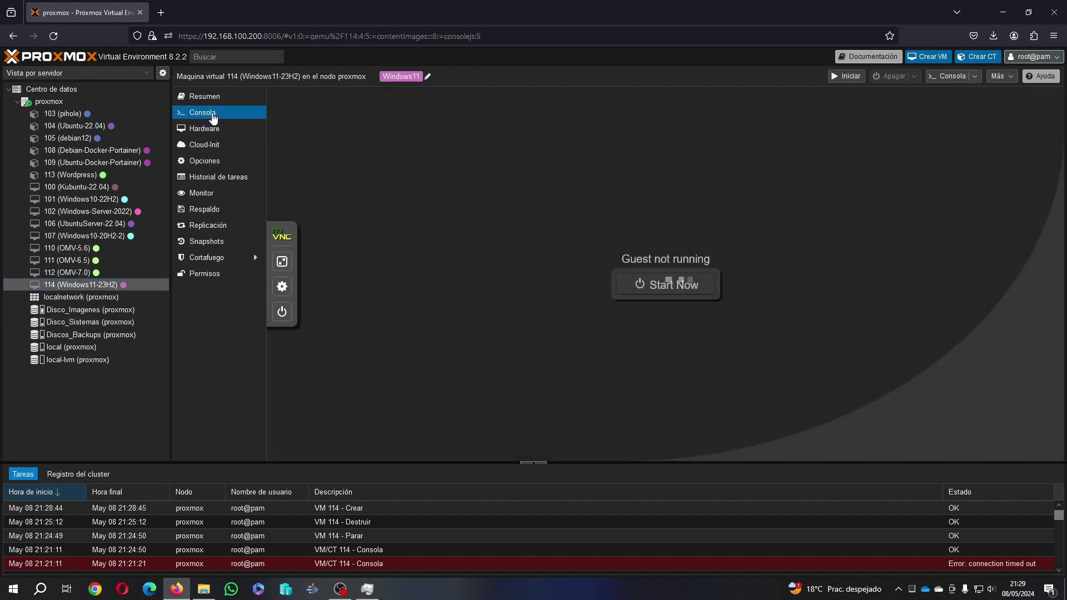
{"action": "left_click", "coordinate": [667, 288]}
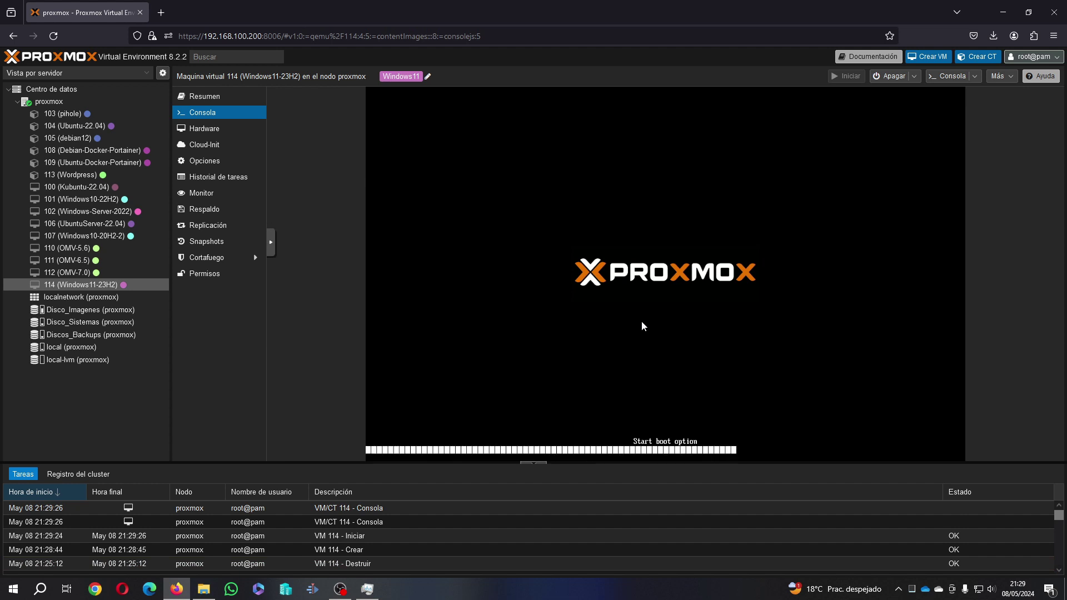
{"action": "key", "text": "Return"}
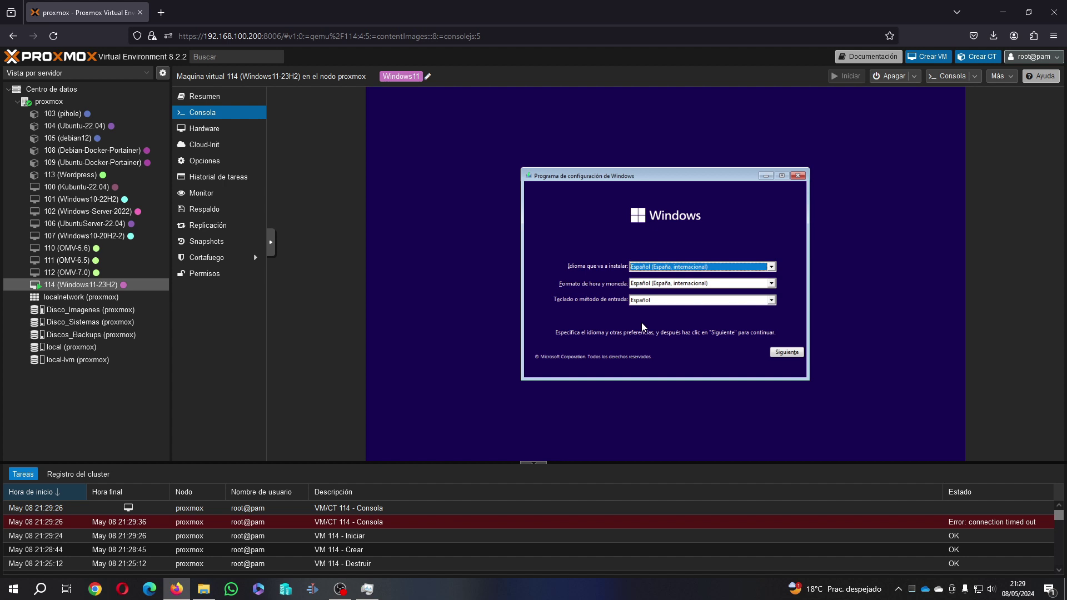
Step: Accept the Spanish language settings and start the Windows installation without a product key
{"action": "left_click", "coordinate": [785, 352]}
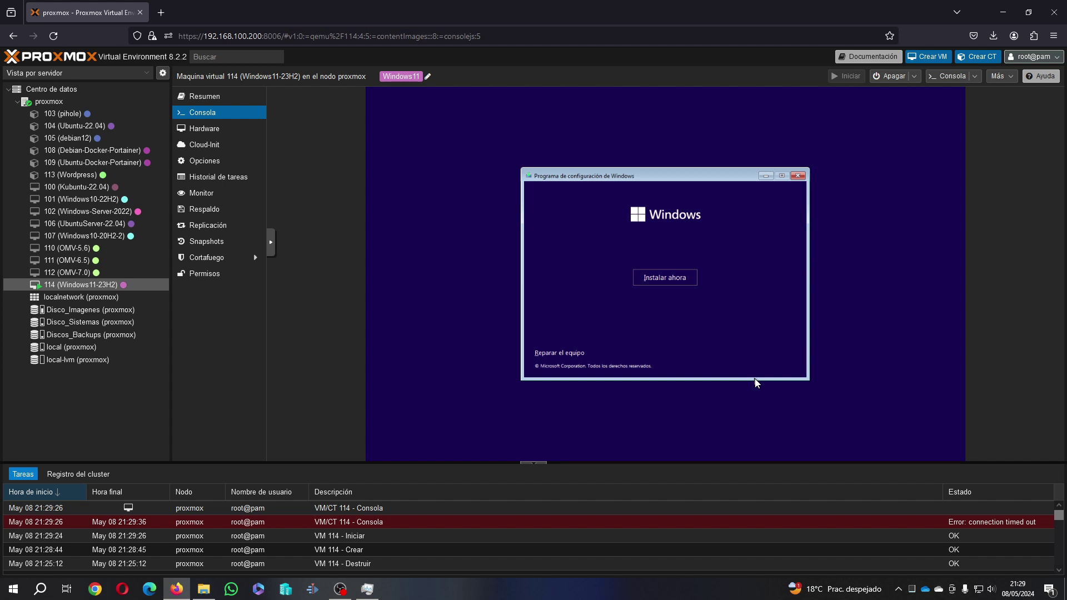
{"action": "left_click", "coordinate": [683, 277]}
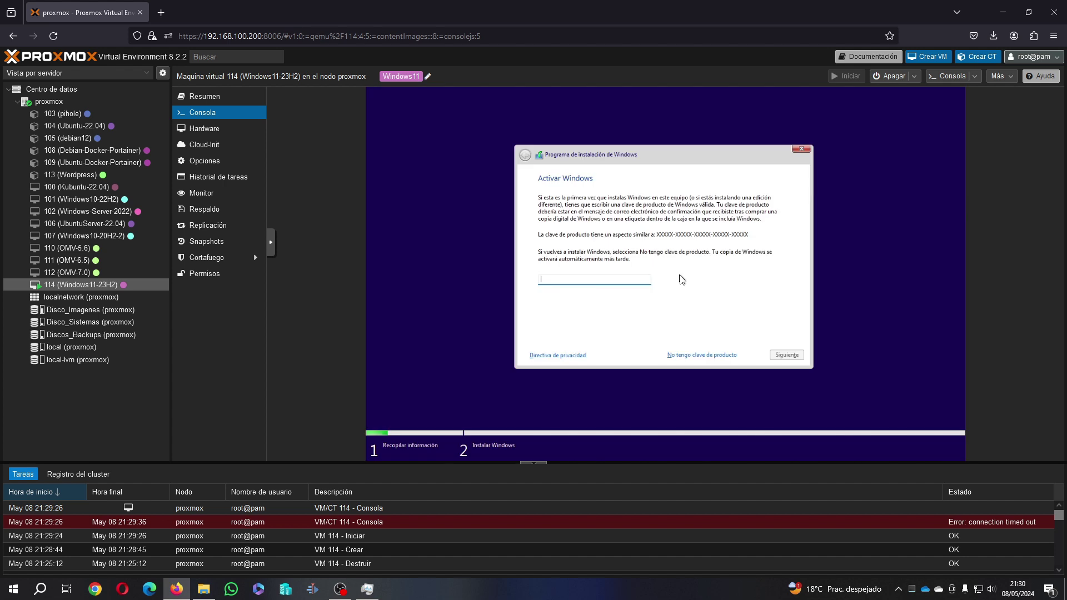
{"action": "left_click", "coordinate": [706, 355]}
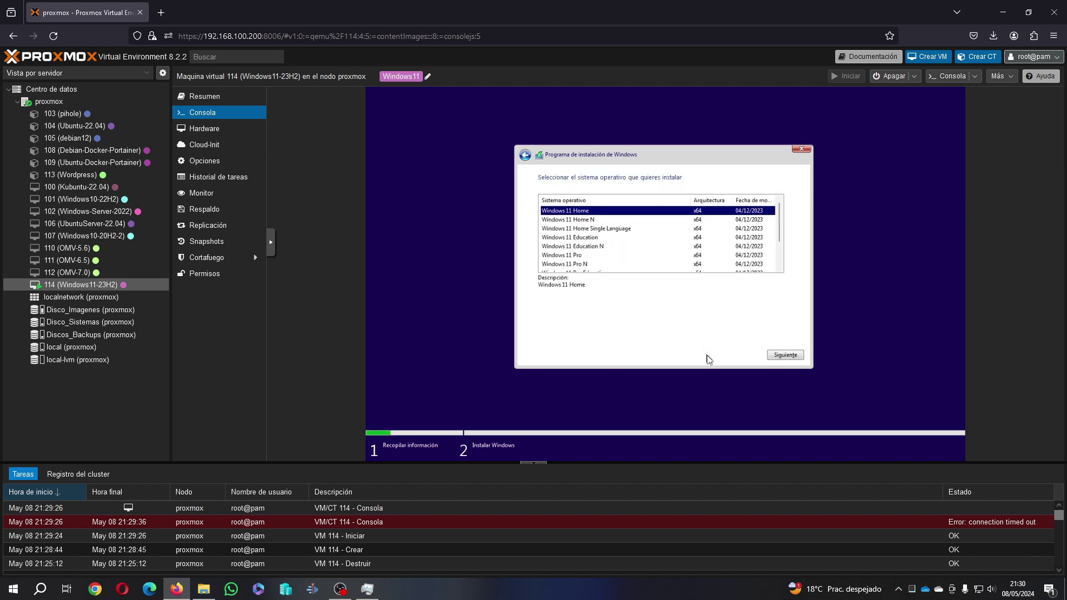
Step: Select Windows 11 Pro as the edition to install and accept the license terms
{"action": "left_click", "coordinate": [581, 256]}
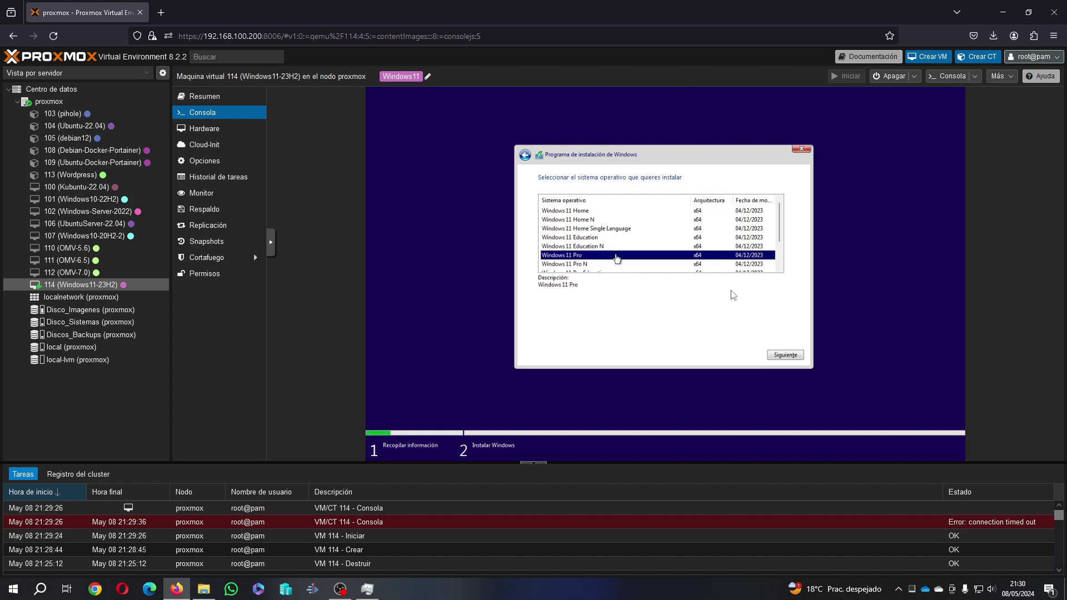
{"action": "left_click", "coordinate": [781, 356]}
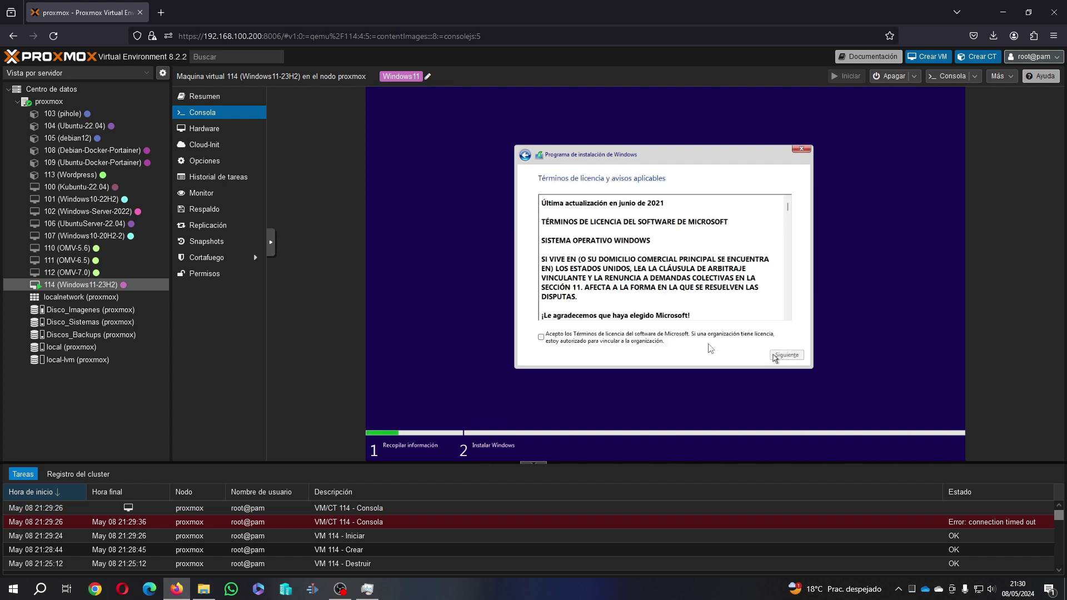
{"action": "left_click", "coordinate": [541, 337]}
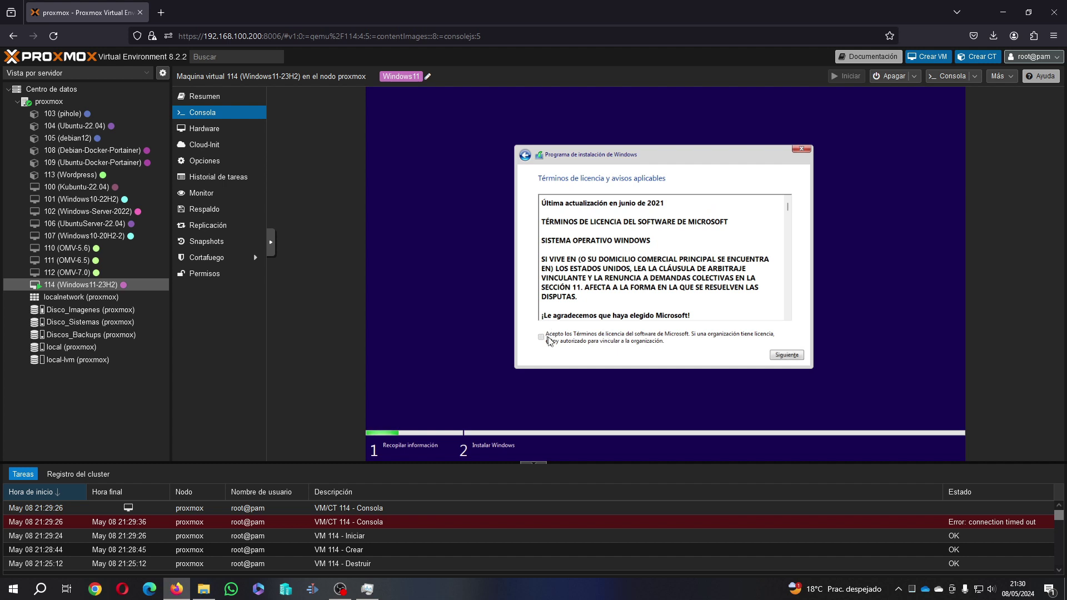
{"action": "left_click", "coordinate": [784, 355]}
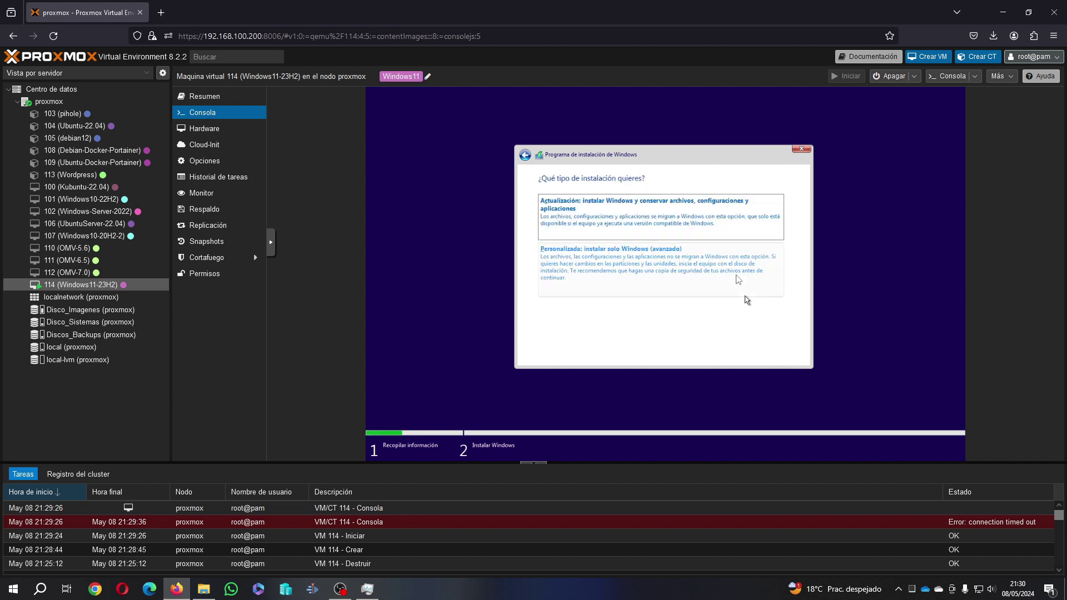
Step: Choose the custom Windows-only installation and install onto the unallocated space of drive 0
{"action": "left_click", "coordinate": [734, 272]}
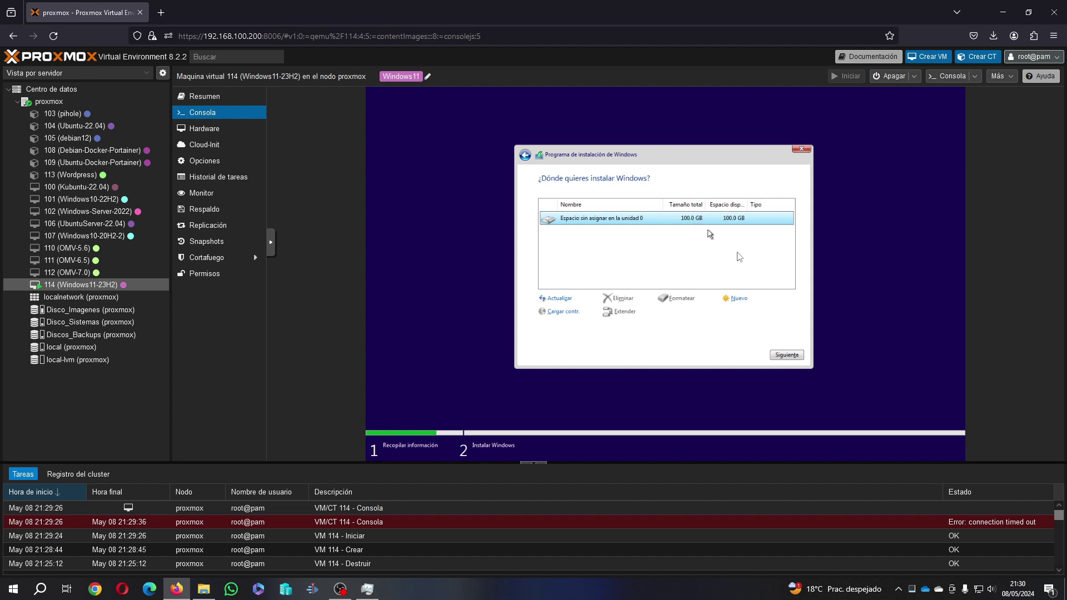
{"action": "left_click", "coordinate": [785, 355]}
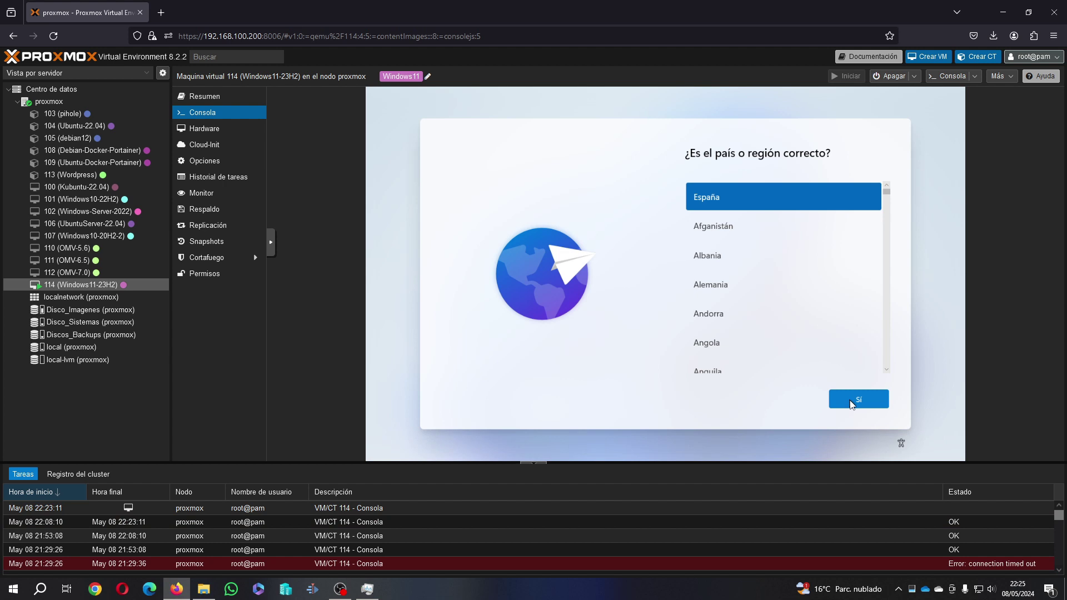
Step: Confirm España as the region and Español as the keyboard layout, and skip adding a second layout
{"action": "left_click", "coordinate": [850, 402]}
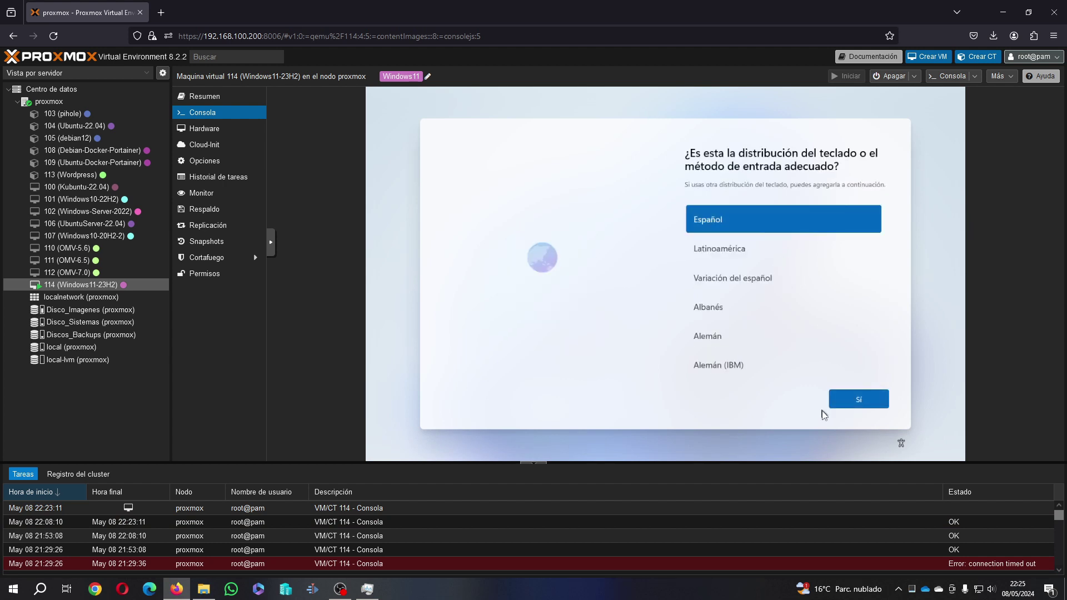
{"action": "left_click", "coordinate": [849, 398]}
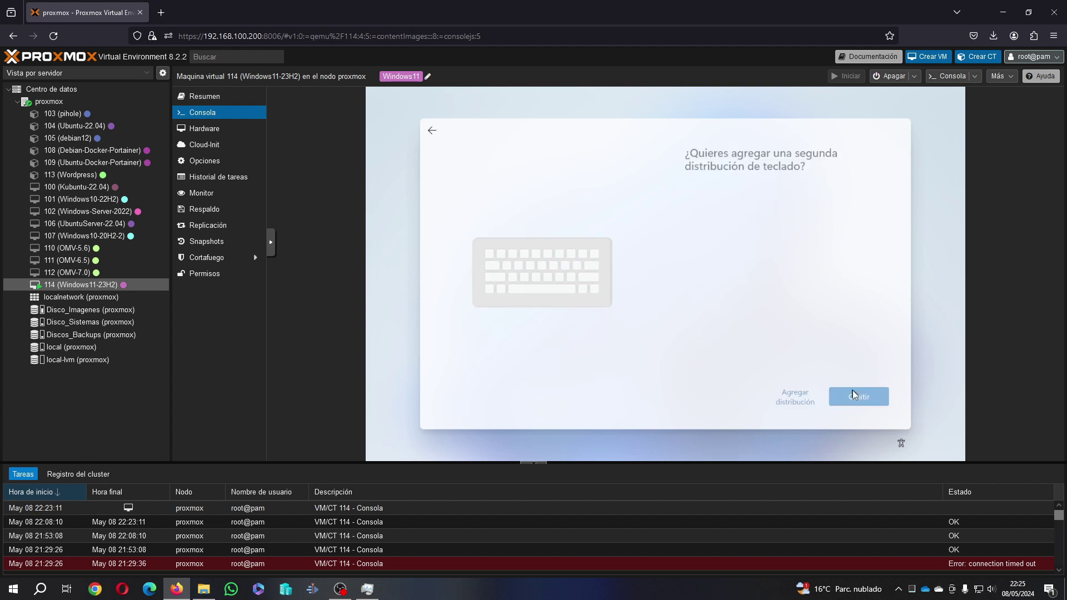
{"action": "left_click", "coordinate": [855, 400]}
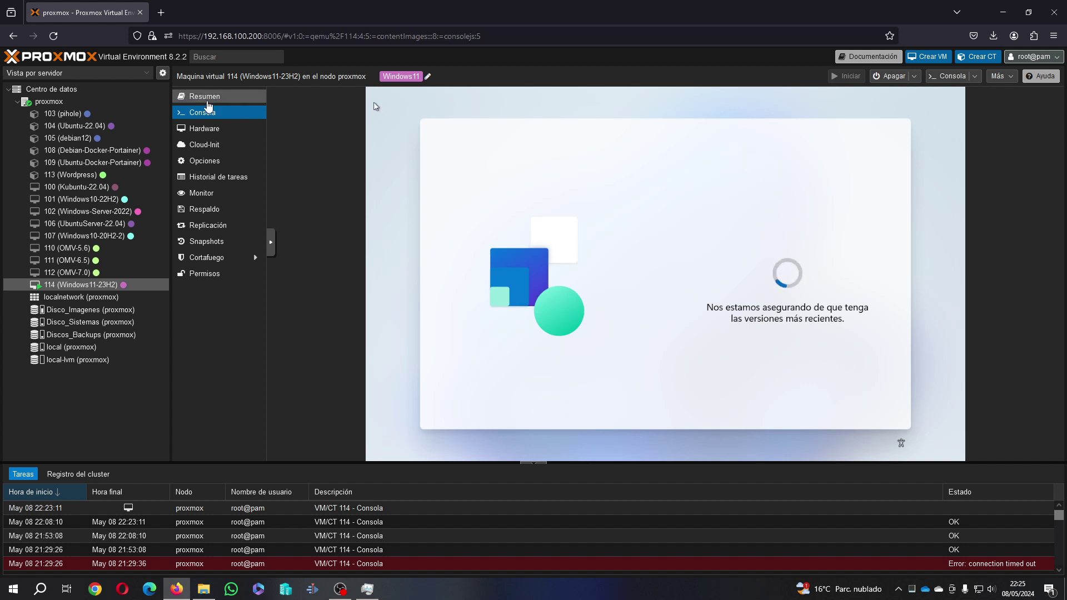
Step: Open the console of virtual machine 114 in a separate window and move it clear of the resource tree
{"action": "left_click", "coordinate": [952, 78]}
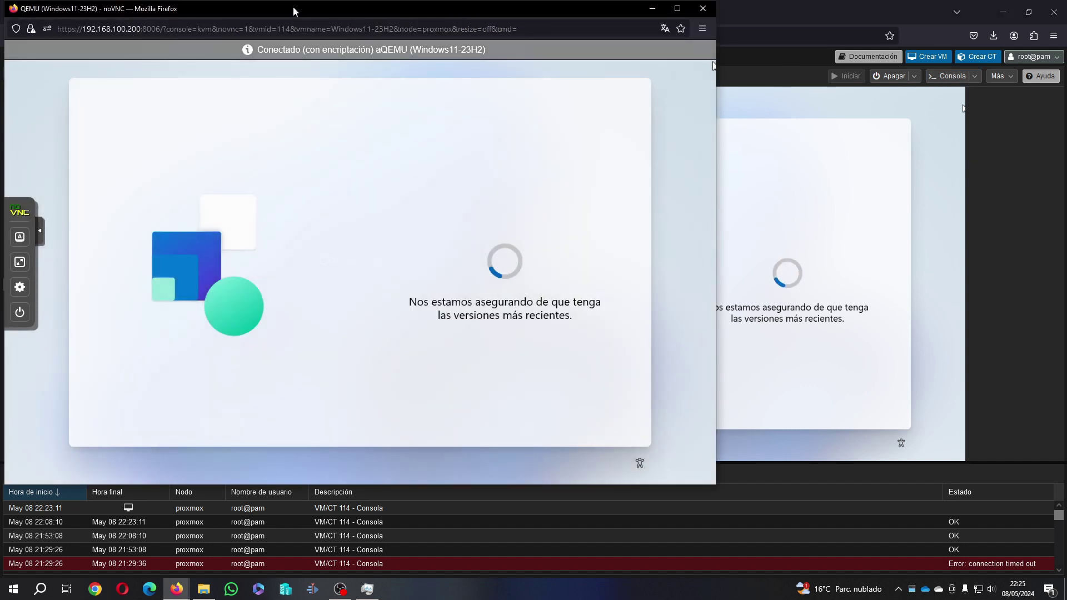
{"action": "left_click_drag", "start_coordinate": [294, 11], "coordinate": [574, 88]}
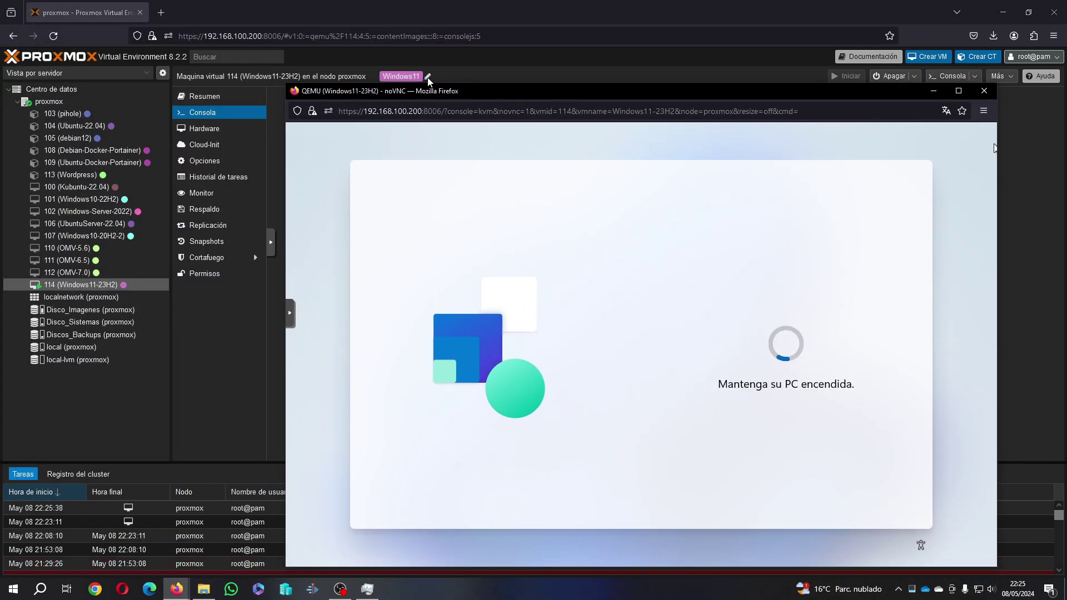
Step: Examine the CPU and memory usage in the summaries of virtual machine 114, the data center and the proxmox node
{"action": "left_click", "coordinate": [200, 99]}
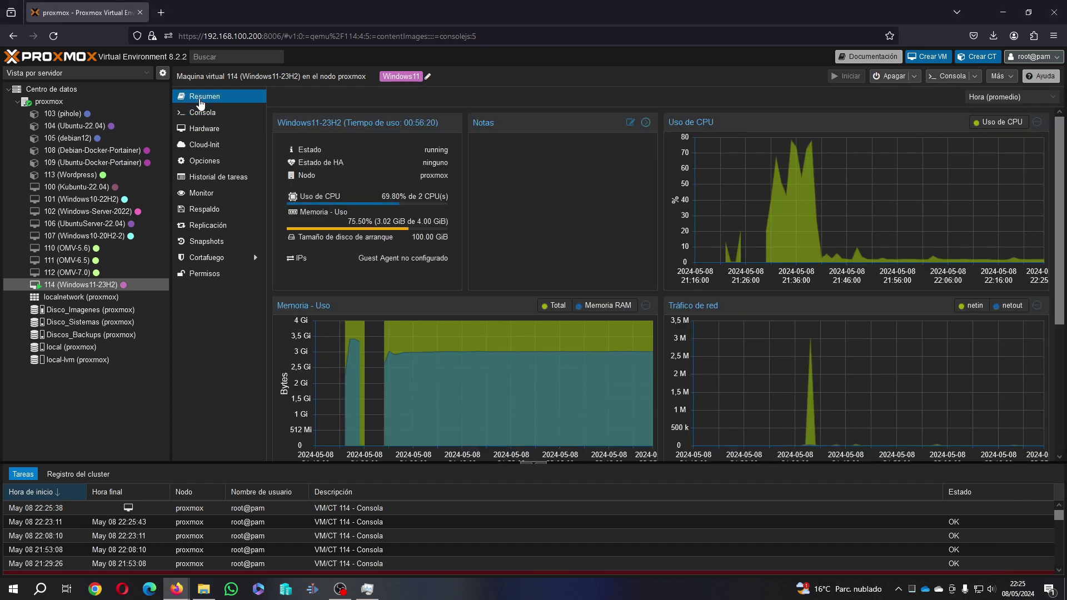
{"action": "left_click", "coordinate": [55, 89]}
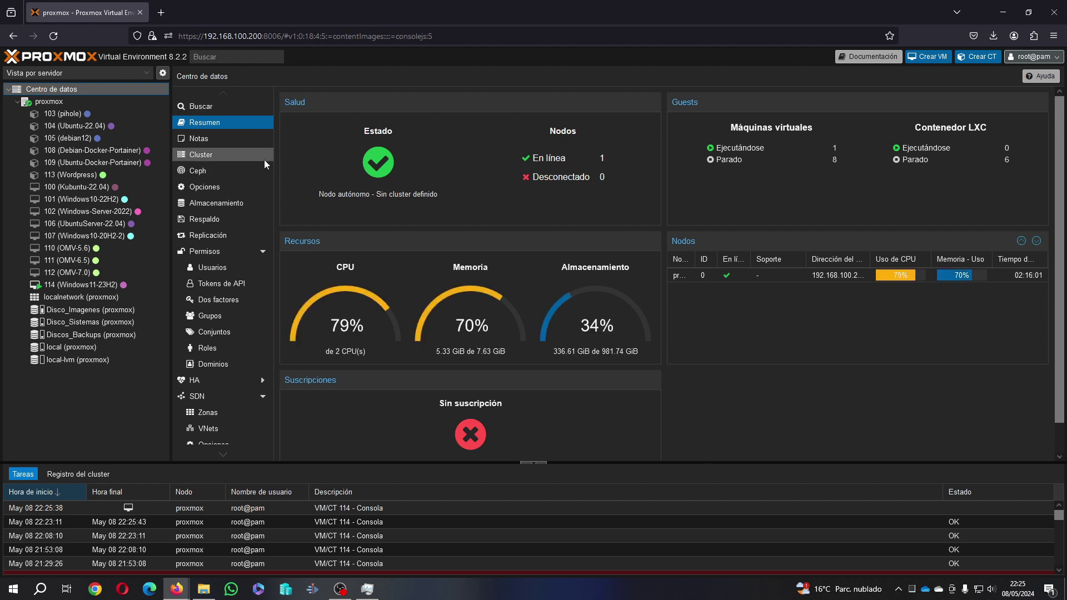
{"action": "left_click", "coordinate": [68, 101]}
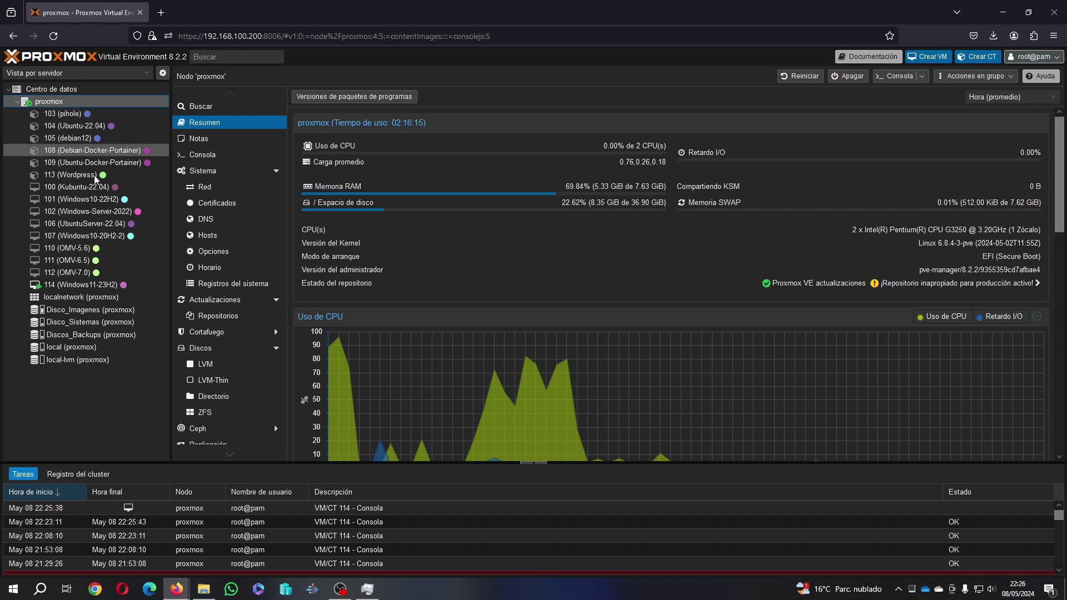
{"action": "left_click", "coordinate": [92, 286]}
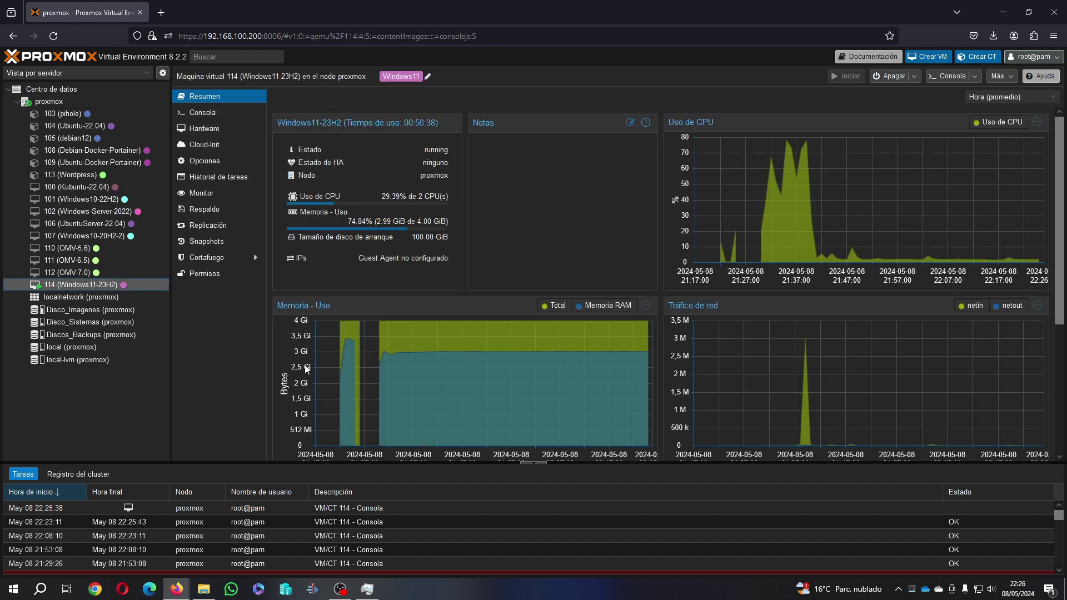
Step: Return to the separate console window, skip naming the device, and select setup for professional or educational use
{"action": "mouse_move", "coordinate": [176, 592]}
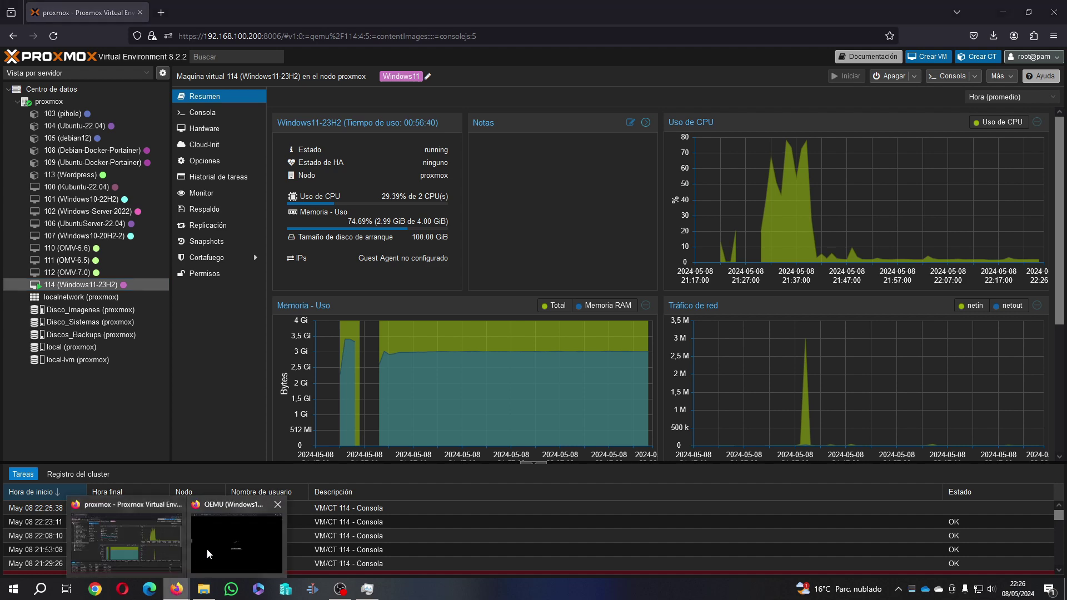
{"action": "left_click", "coordinate": [221, 543]}
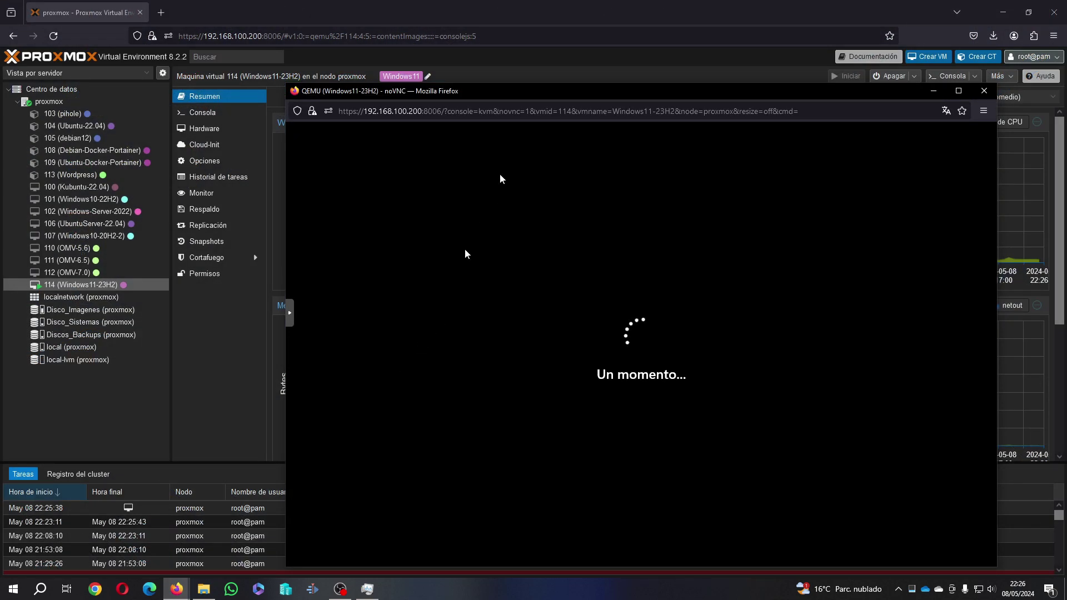
{"action": "left_click_drag", "start_coordinate": [524, 95], "coordinate": [516, 25]}
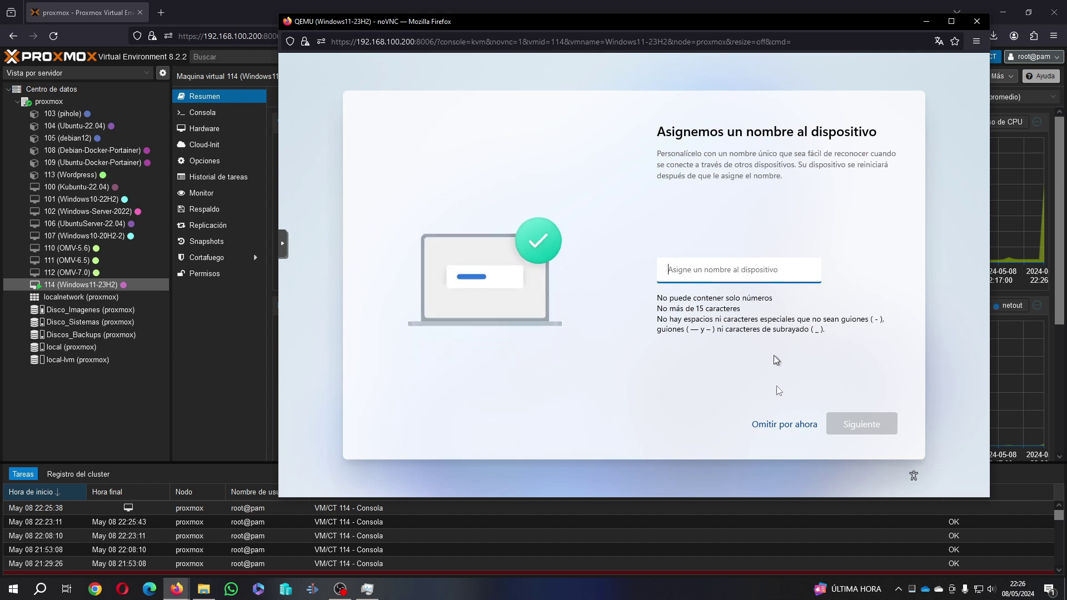
{"action": "left_click", "coordinate": [785, 427]}
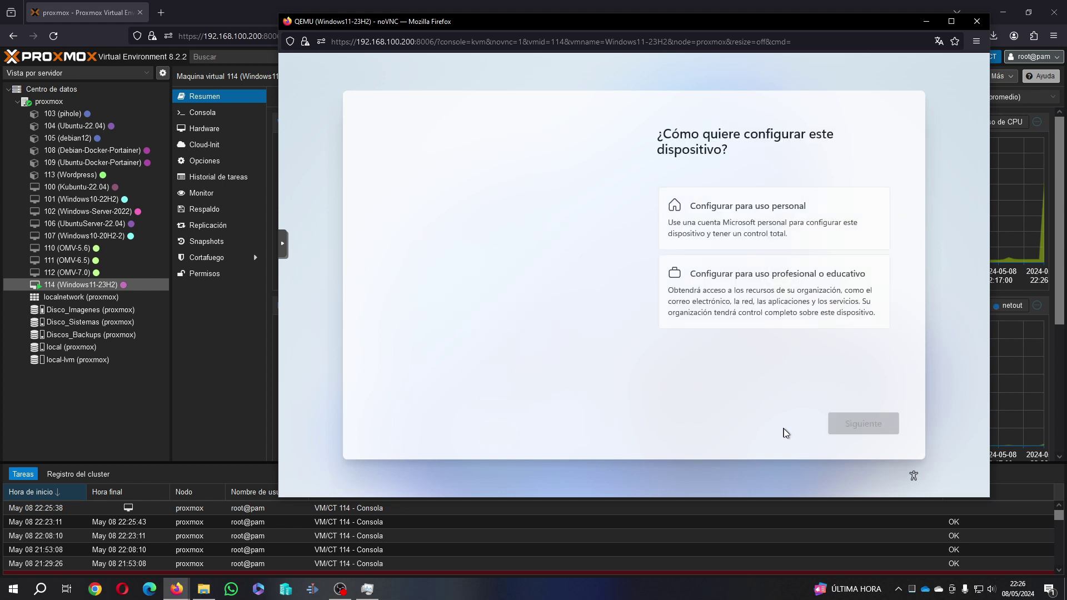
{"action": "left_click", "coordinate": [798, 325]}
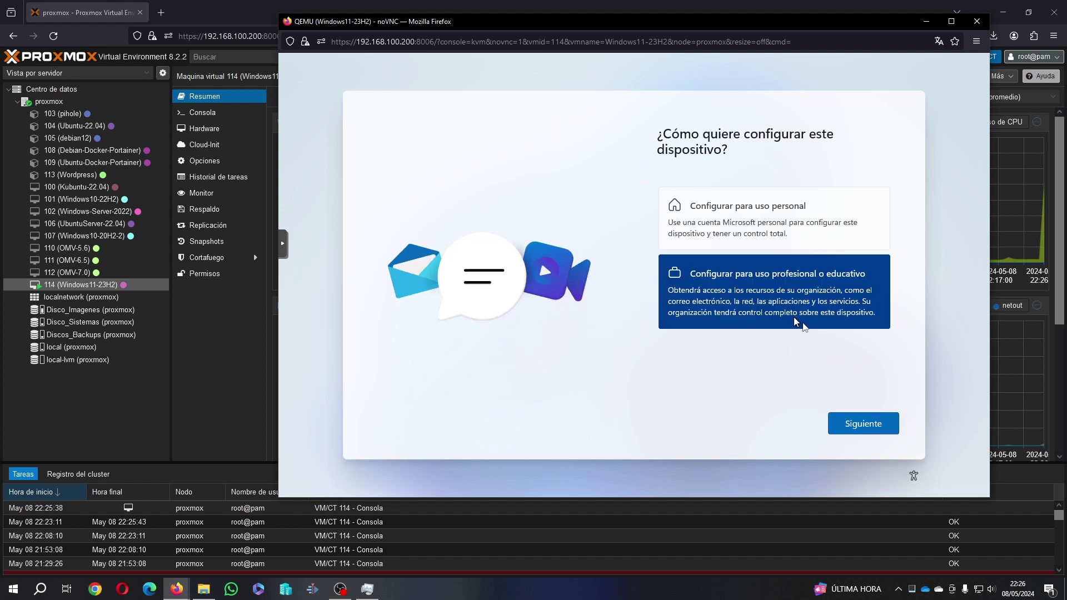